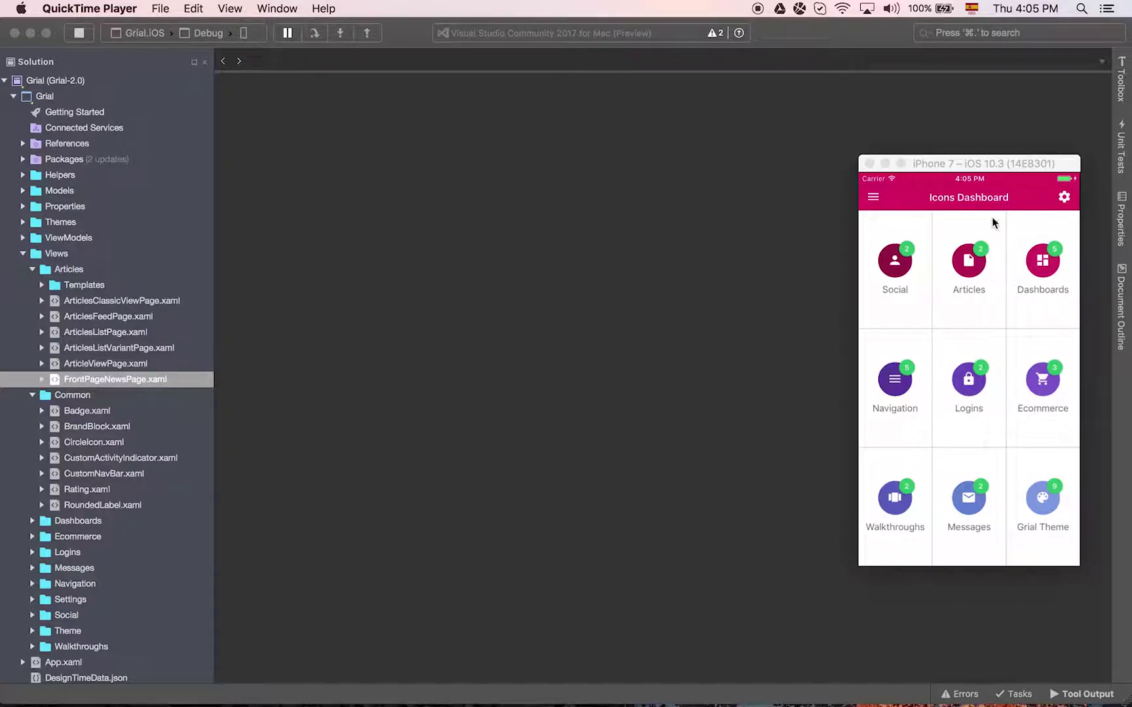
# Preview the Document Timeline, Timeline and User Profile screens from the Social list
pyautogui.click(899, 282)
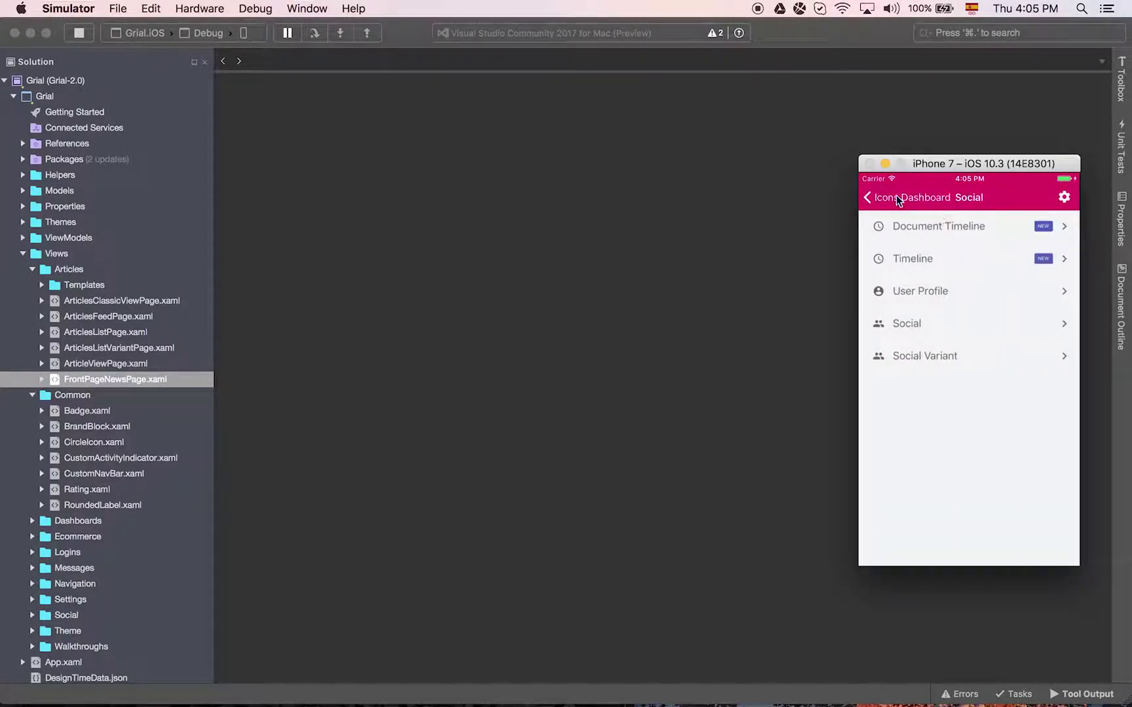
pyautogui.click(894, 196)
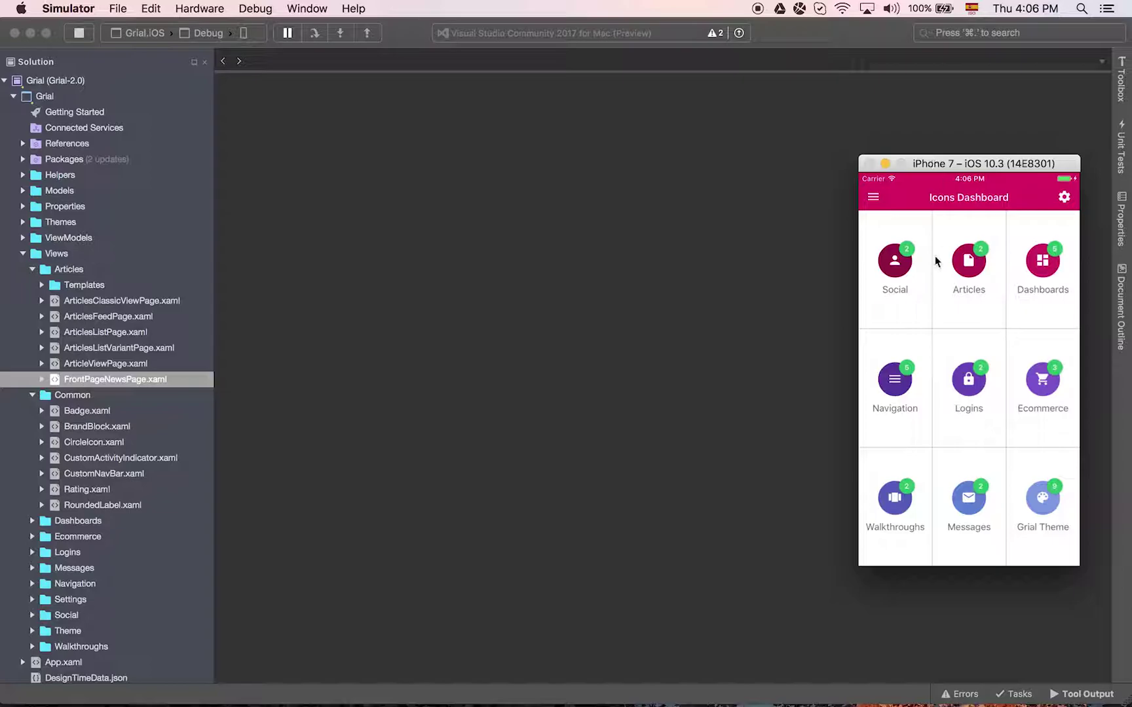
pyautogui.click(908, 293)
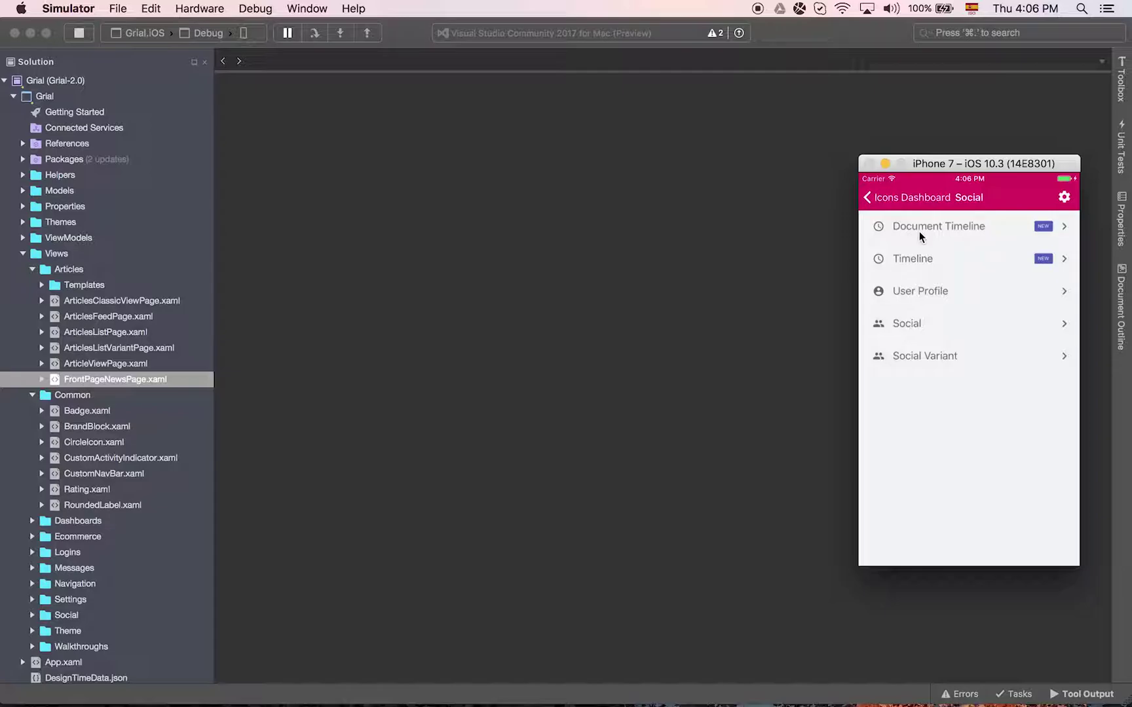
pyautogui.click(920, 228)
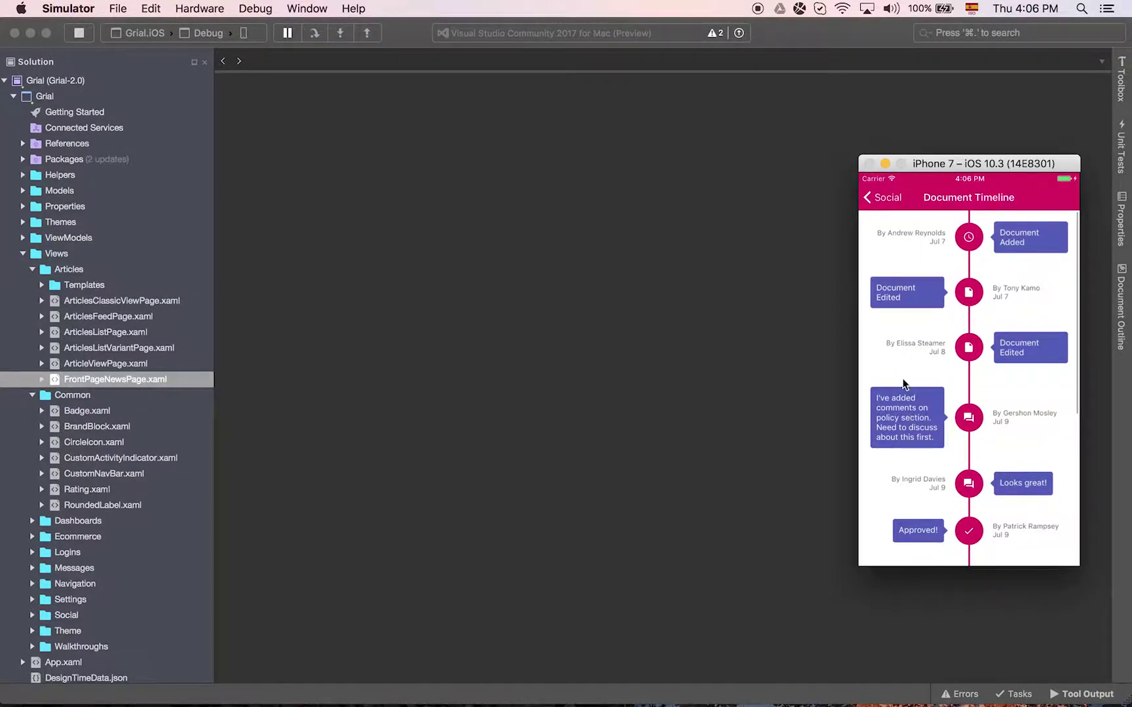
pyautogui.scroll(-5, 903, 383)
pyautogui.scroll(3, 899, 298)
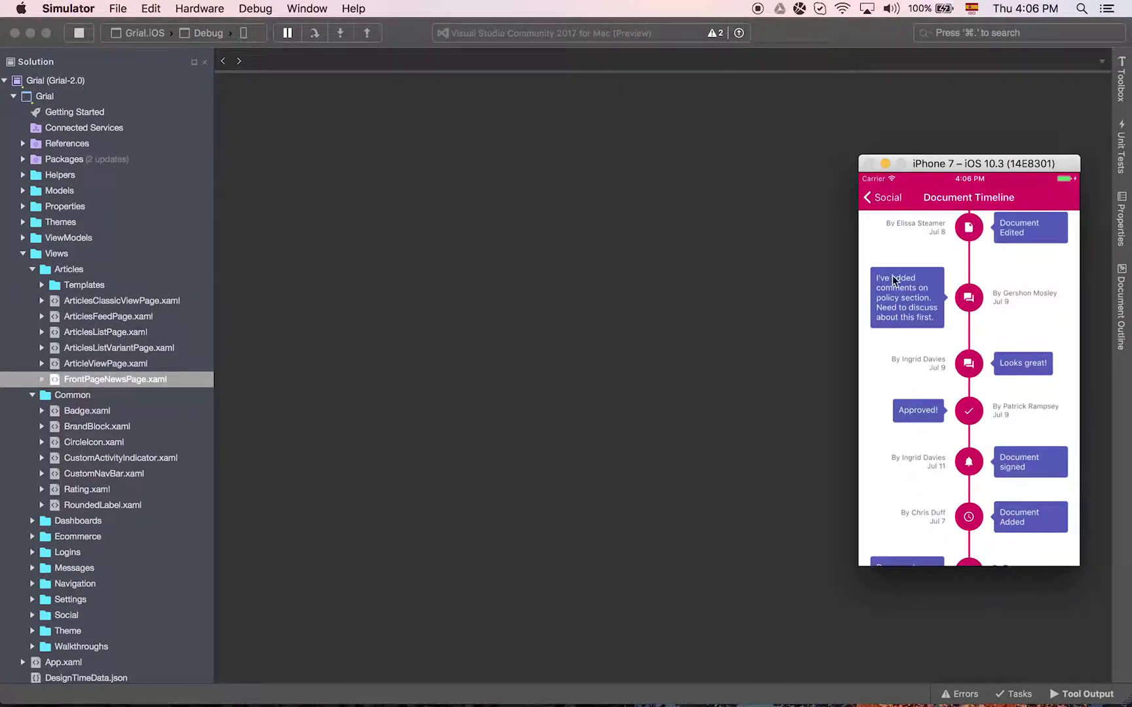
pyautogui.click(893, 201)
pyautogui.click(930, 260)
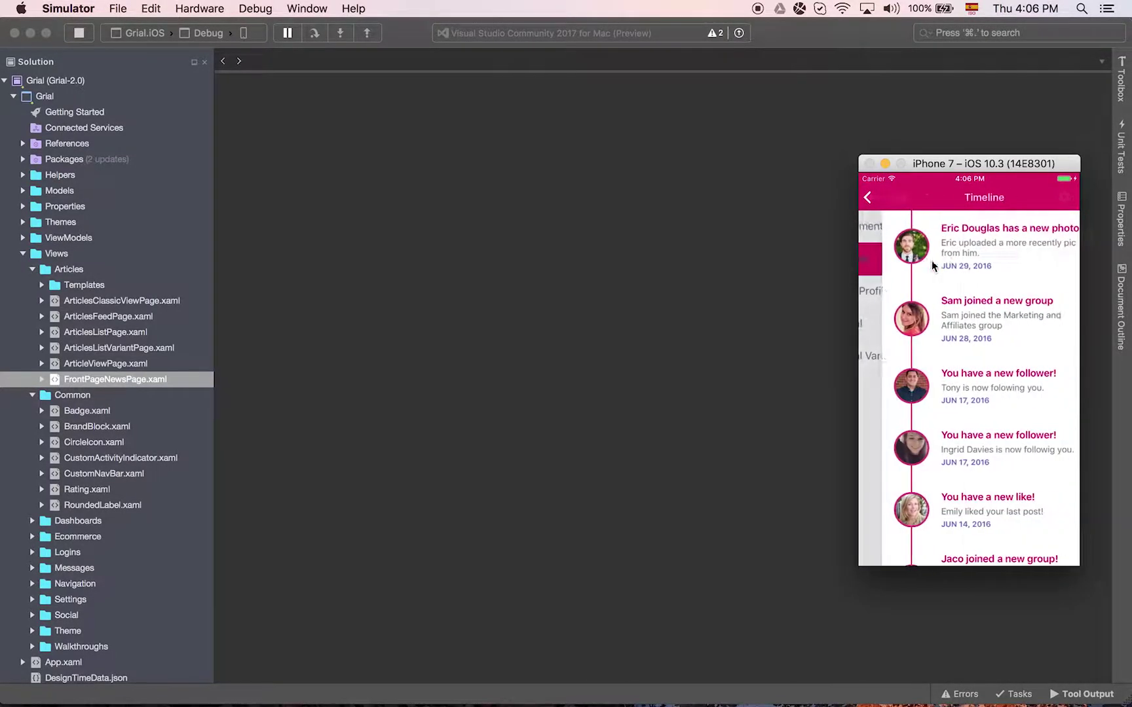
pyautogui.click(897, 197)
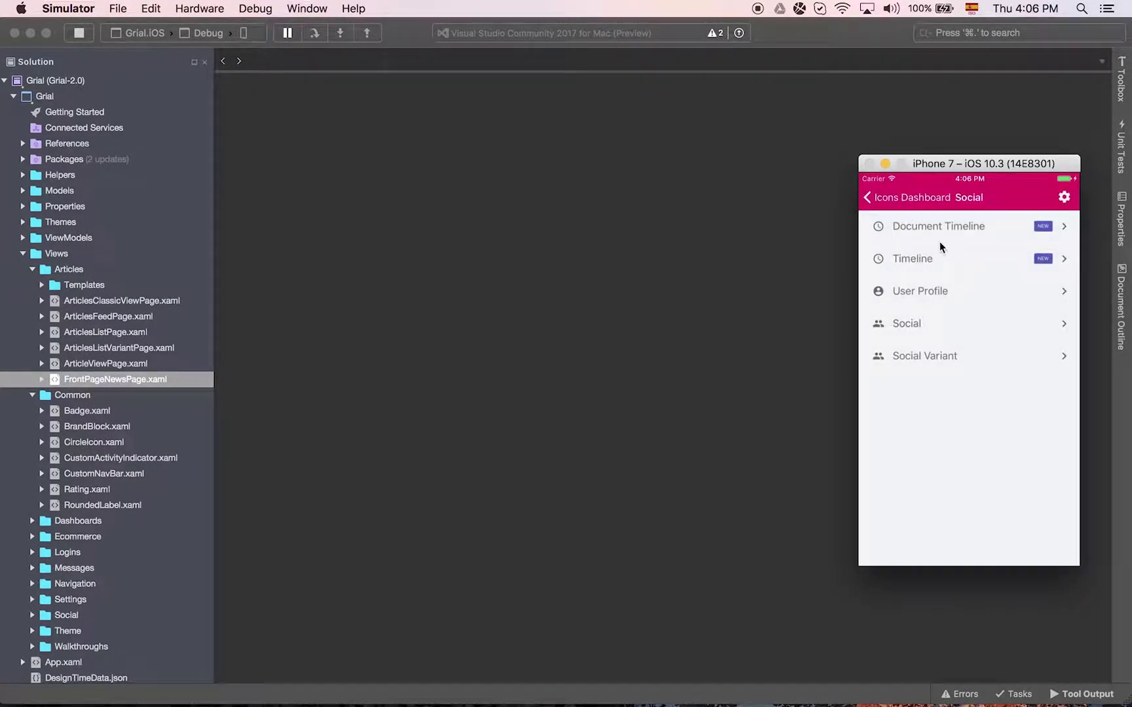
pyautogui.click(938, 292)
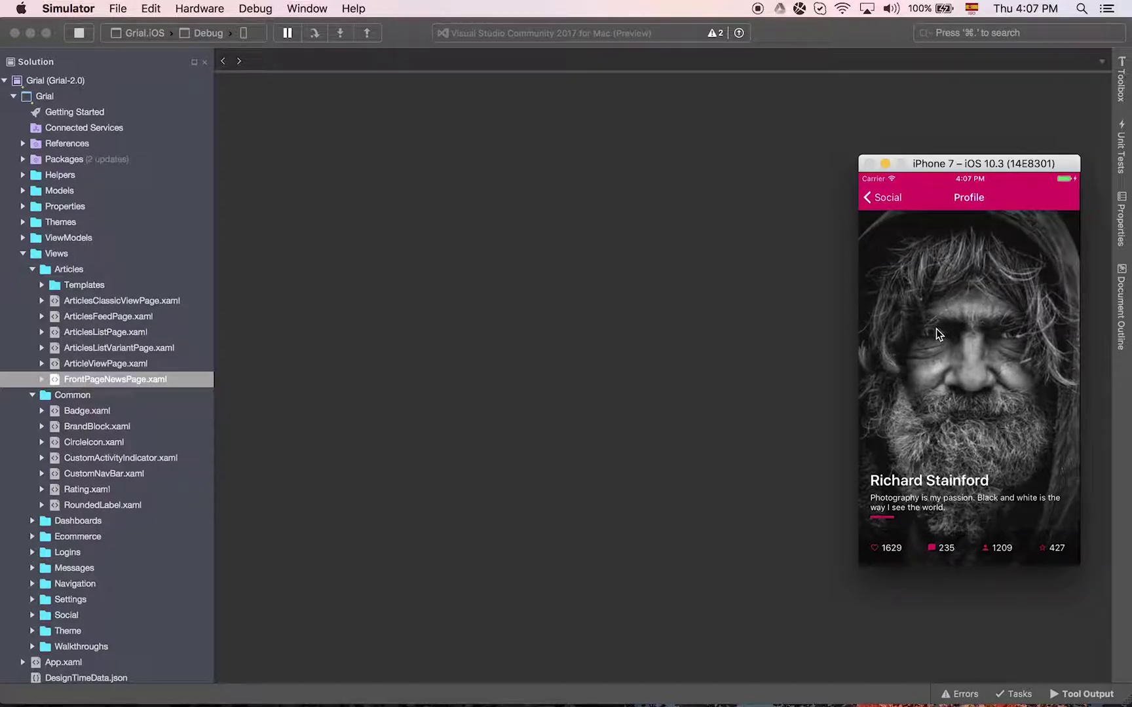
# Open the Social profile screen and view its beach photo full-screen, then close it
pyautogui.click(886, 197)
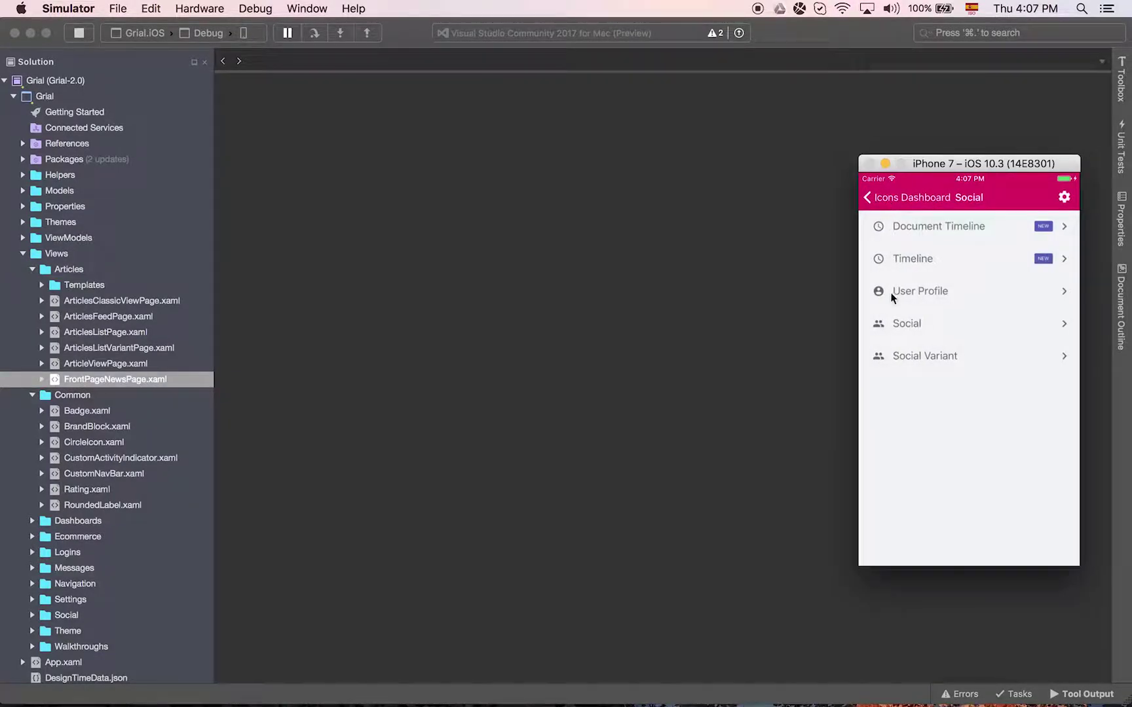
pyautogui.click(899, 320)
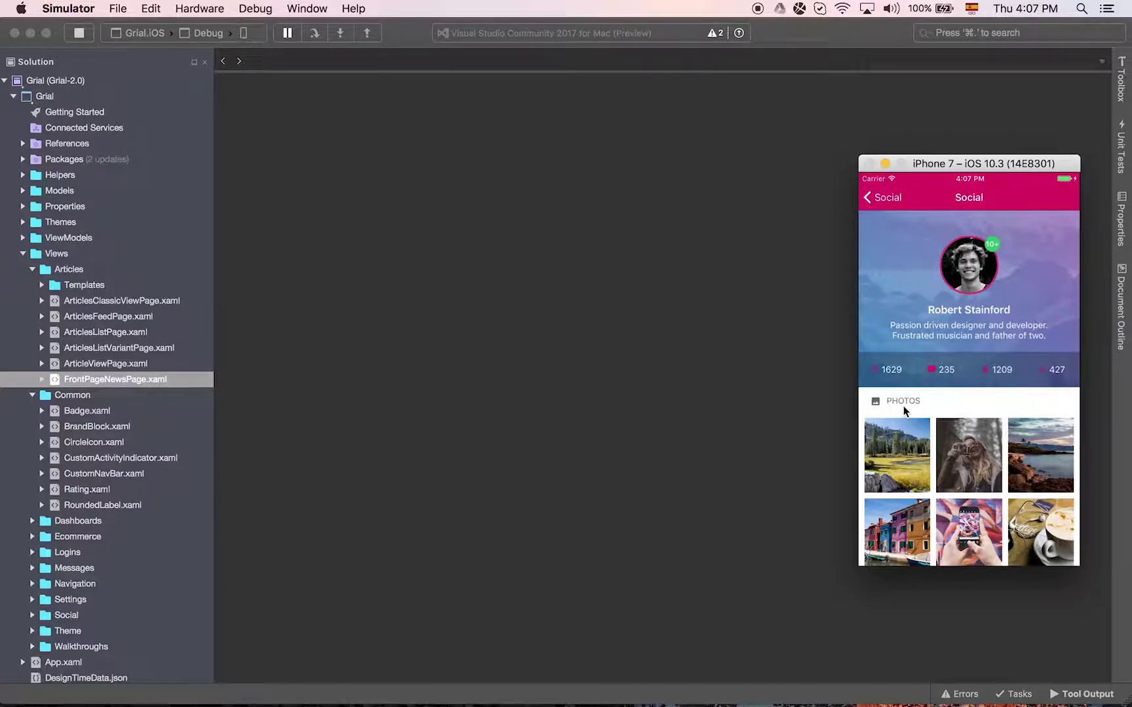
pyautogui.moveTo(902, 403); pyautogui.dragTo(883, 258)
pyautogui.moveTo(1018, 455); pyautogui.dragTo(990, 248)
pyautogui.moveTo(920, 150); pyautogui.dragTo(919, 358)
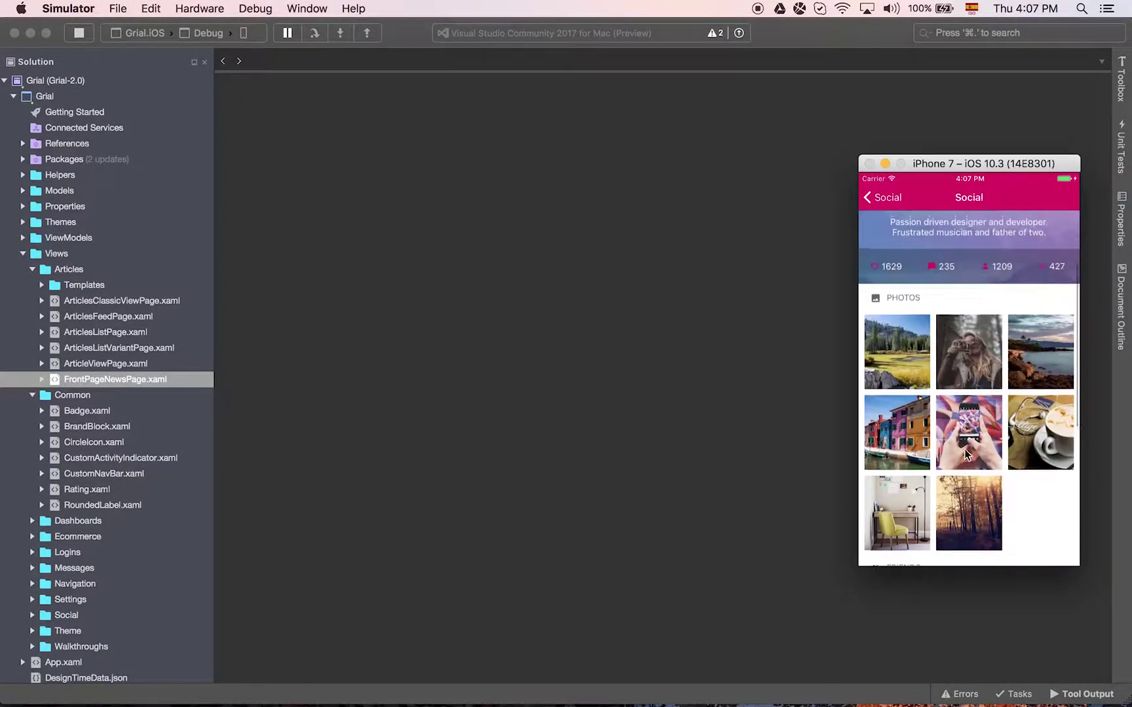
pyautogui.click(1029, 333)
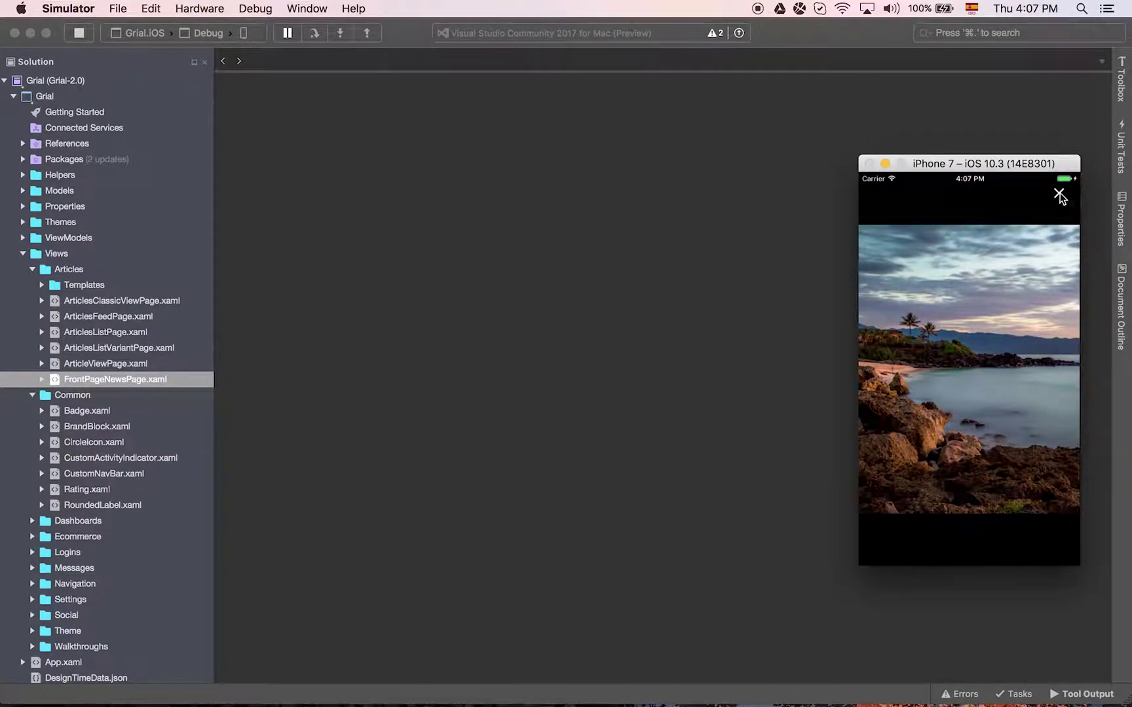
pyautogui.click(1058, 194)
pyautogui.moveTo(1005, 404); pyautogui.dragTo(978, 195)
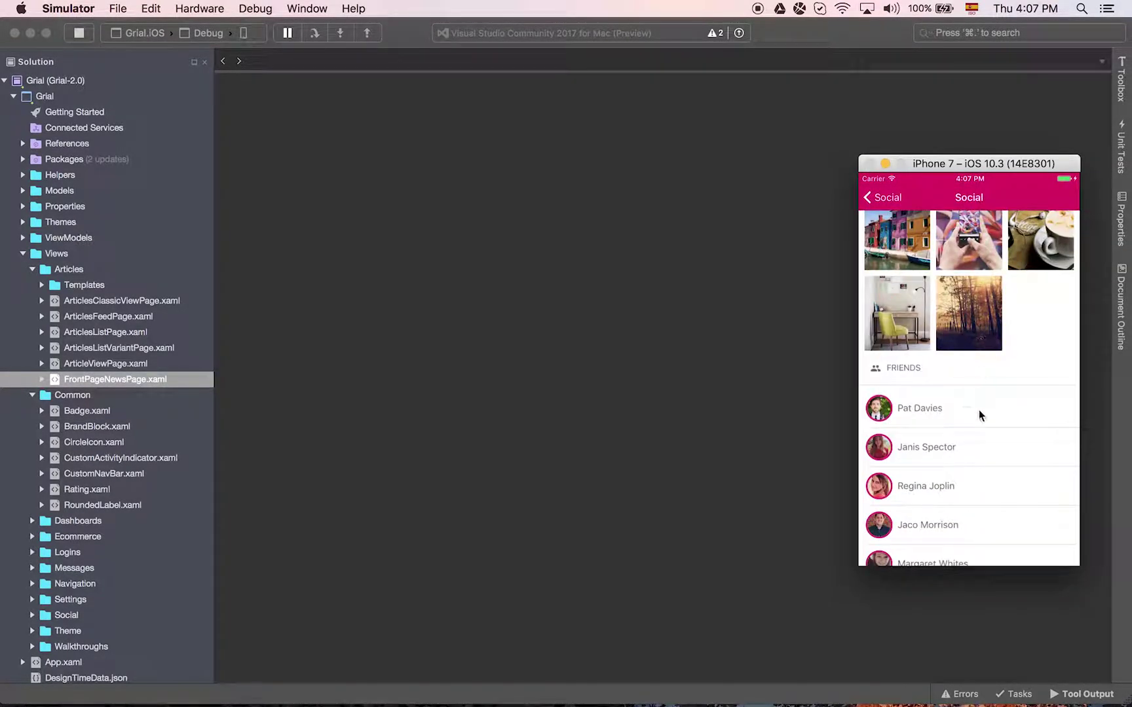
# Preview the Social Variant profile, then go back to the Icons Dashboard grid
pyautogui.moveTo(980, 413); pyautogui.dragTo(962, 203)
pyautogui.moveTo(962, 326); pyautogui.dragTo(985, 507)
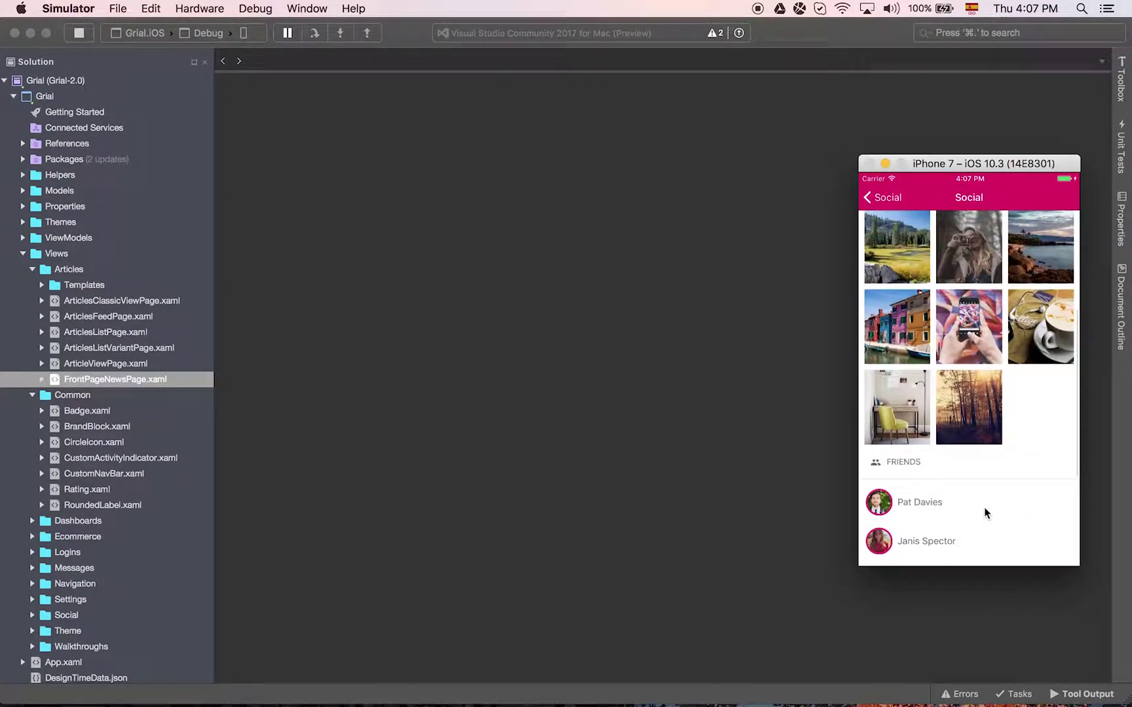
pyautogui.click(884, 193)
pyautogui.click(913, 323)
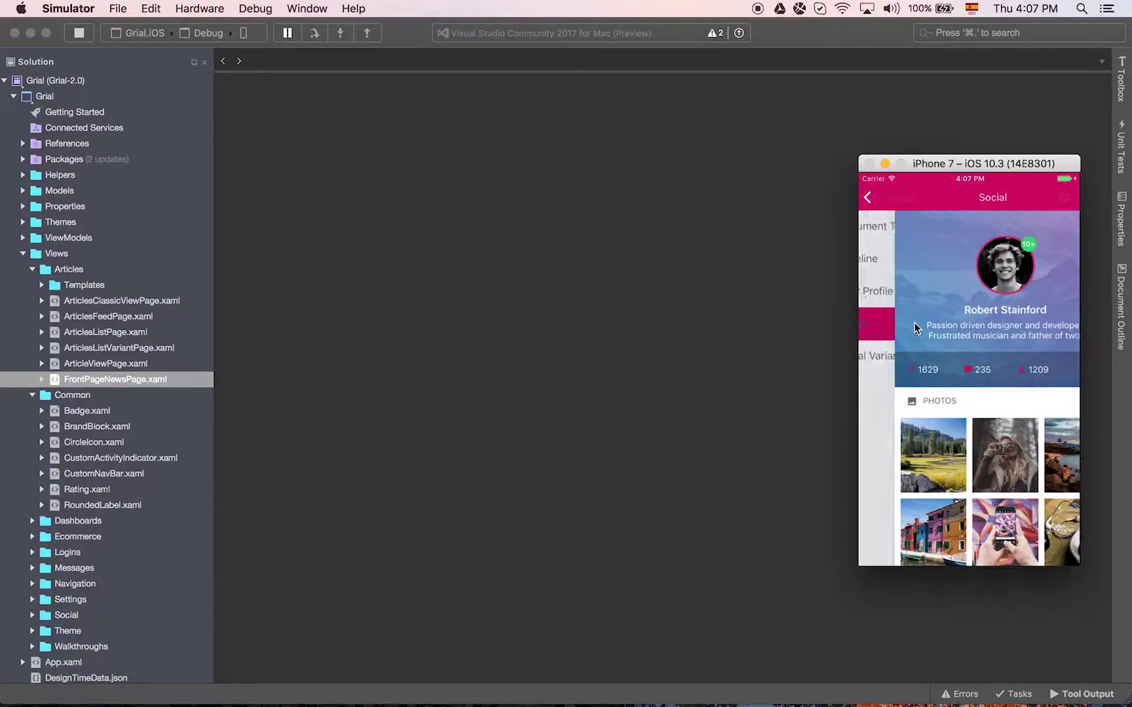
pyautogui.click(886, 194)
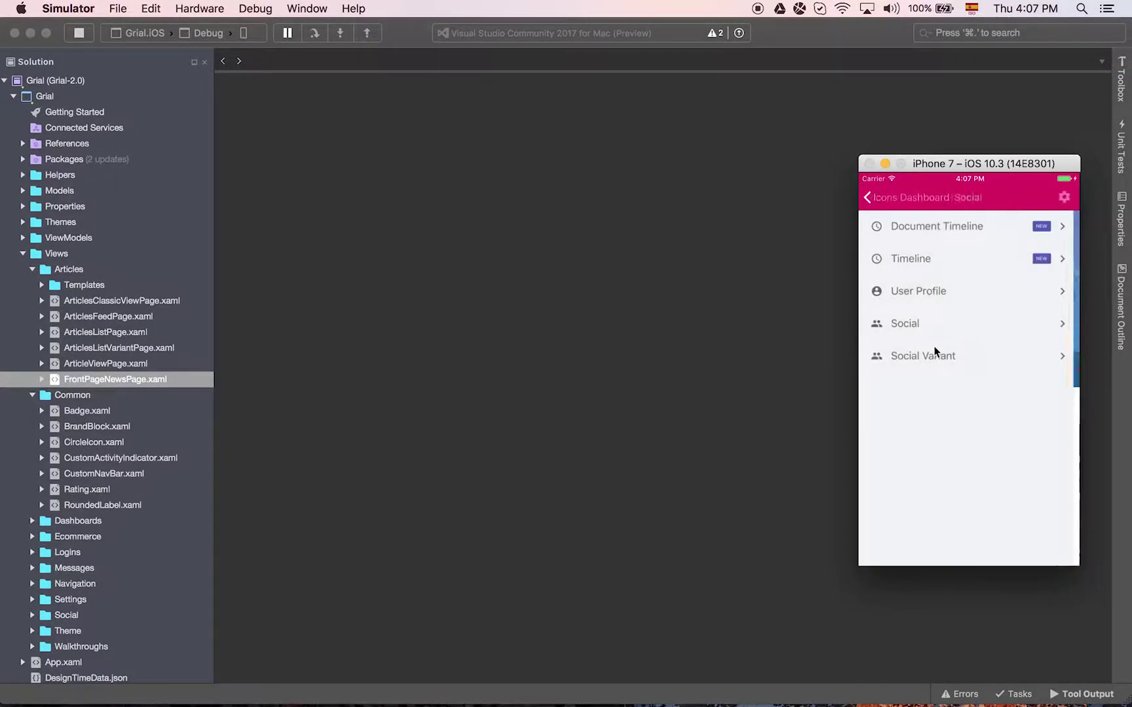
pyautogui.click(916, 357)
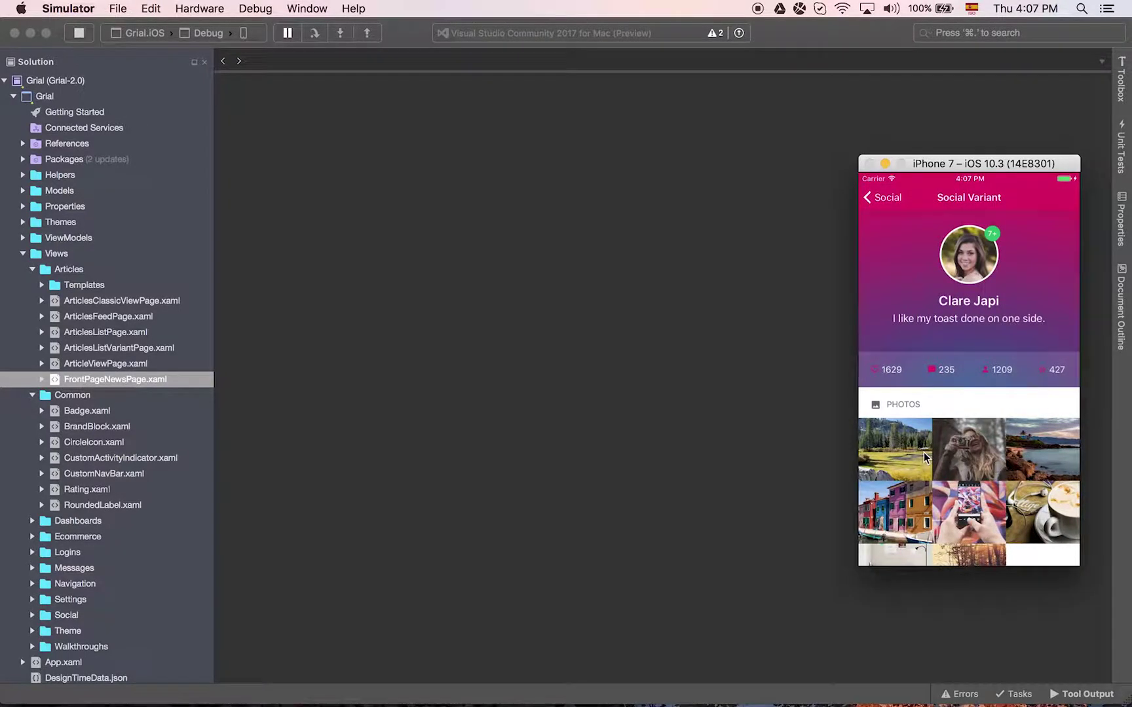
pyautogui.scroll(-5, 905, 260)
pyautogui.scroll(4, 909, 416)
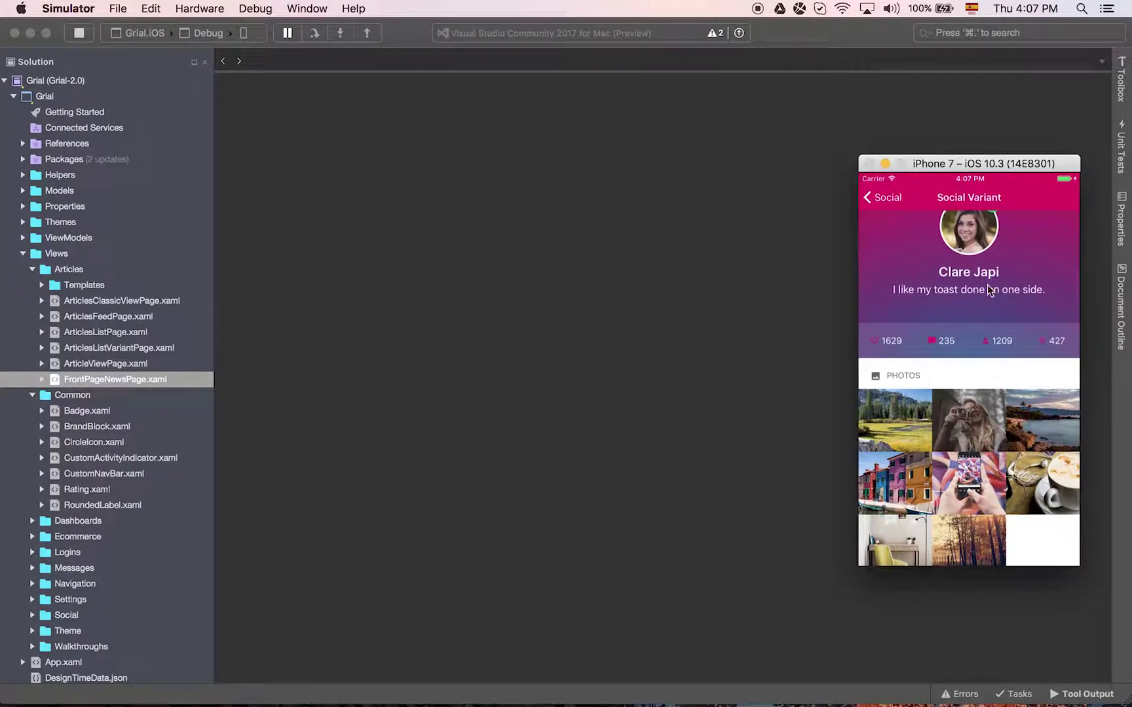
pyautogui.click(882, 200)
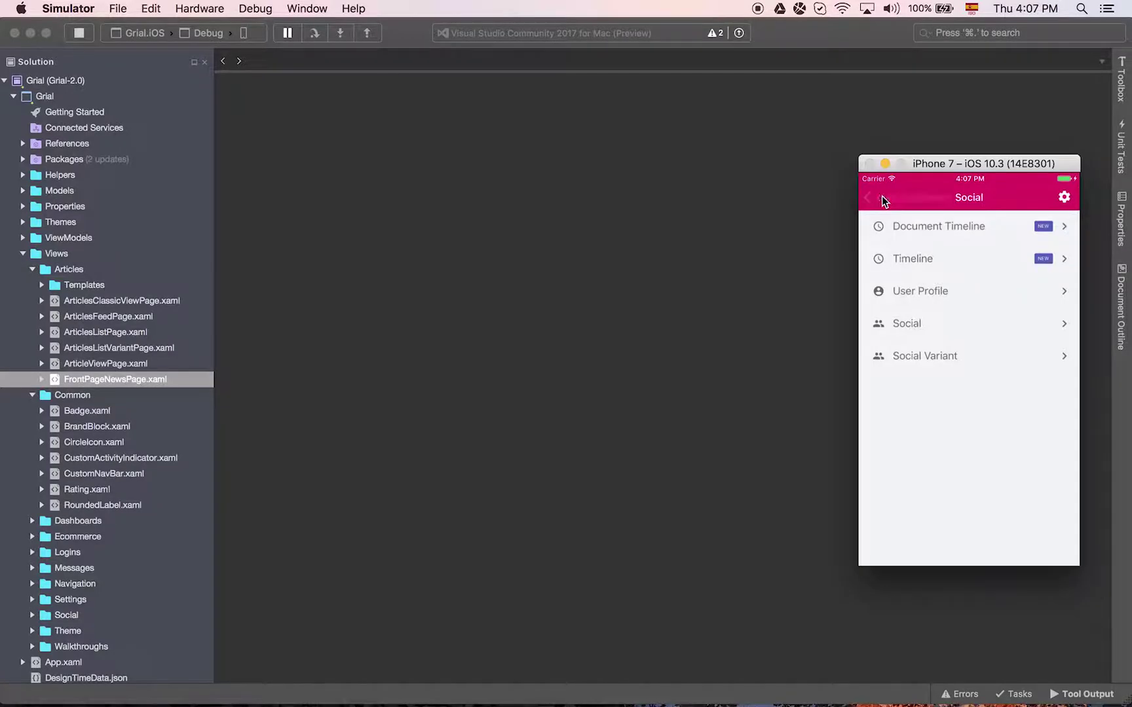
pyautogui.click(882, 198)
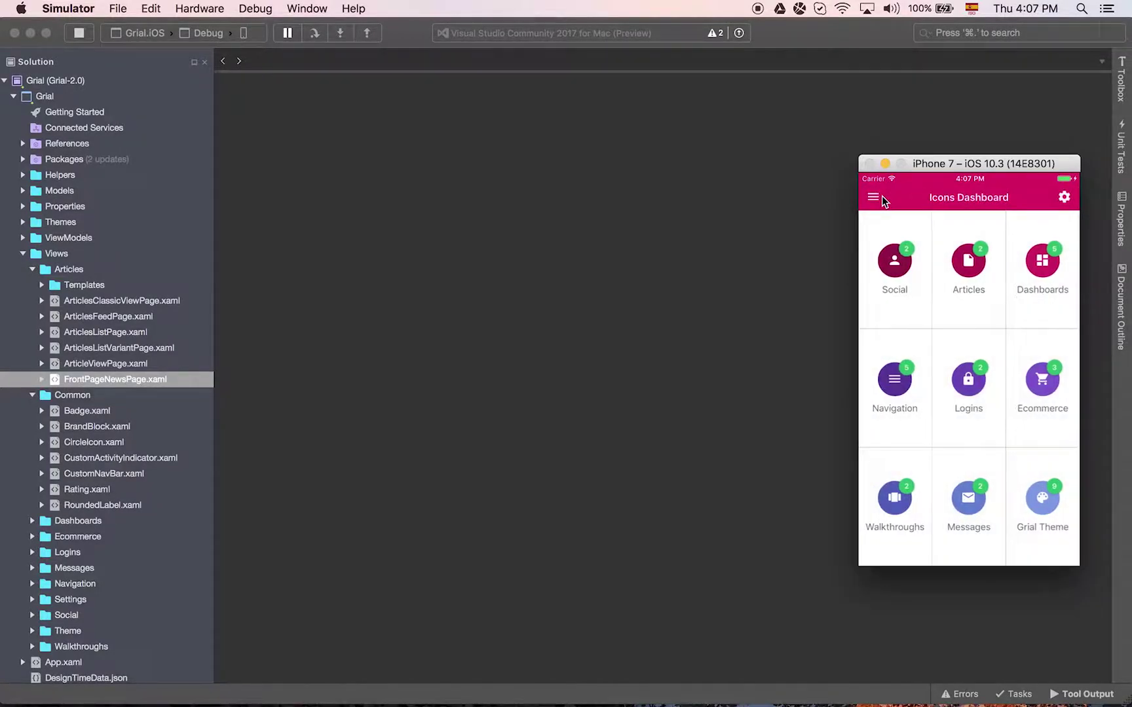
# Open Articles Classic View's 'United by faith' article and scroll to its comments
pyautogui.click(958, 294)
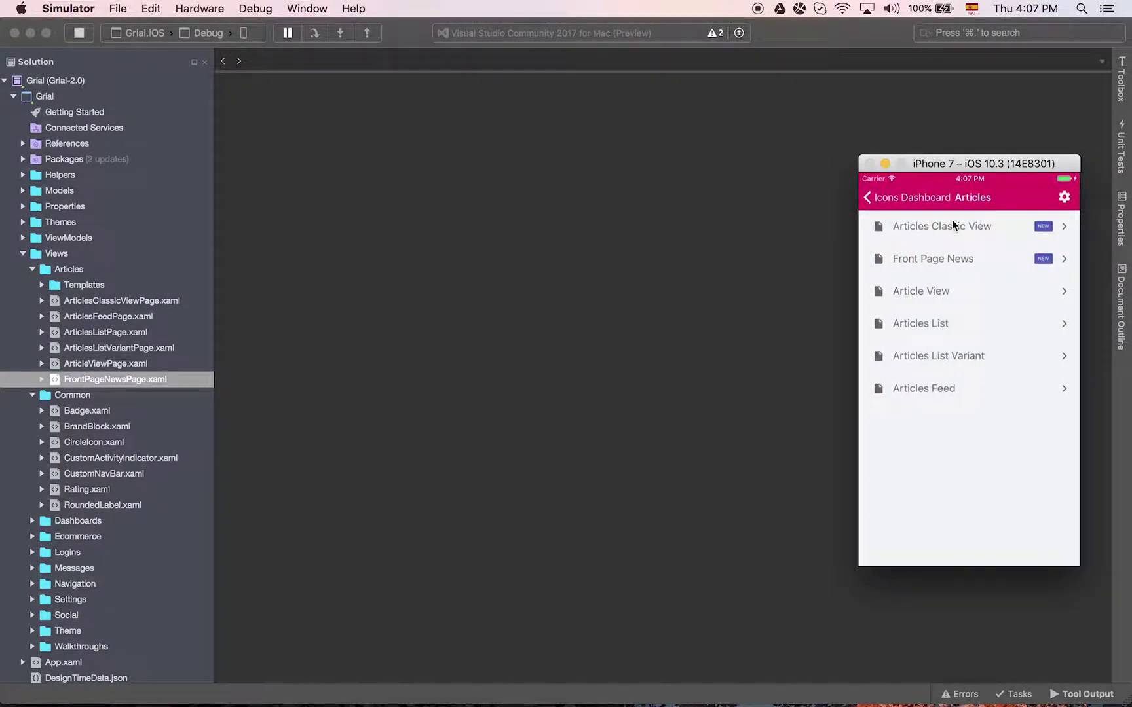
pyautogui.click(952, 221)
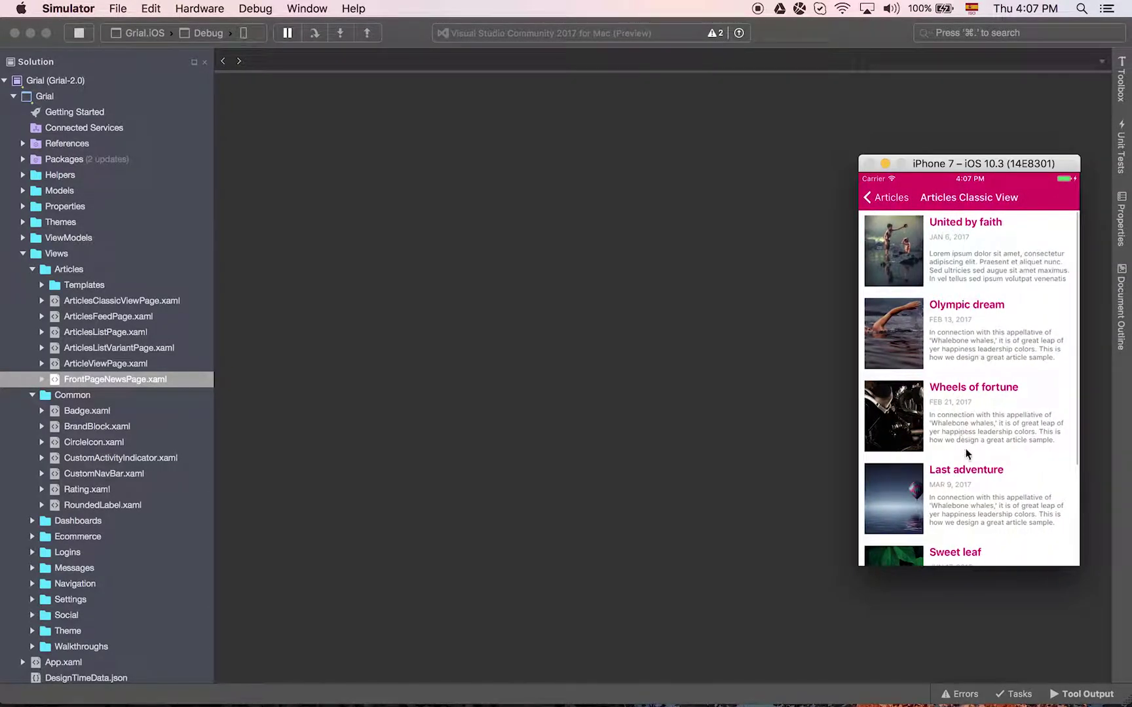
pyautogui.moveTo(967, 455)
pyautogui.mouseDown()
pyautogui.moveTo(997, 367)
pyautogui.moveTo(990, 226)
pyautogui.moveTo(995, 530)
pyautogui.mouseUp()
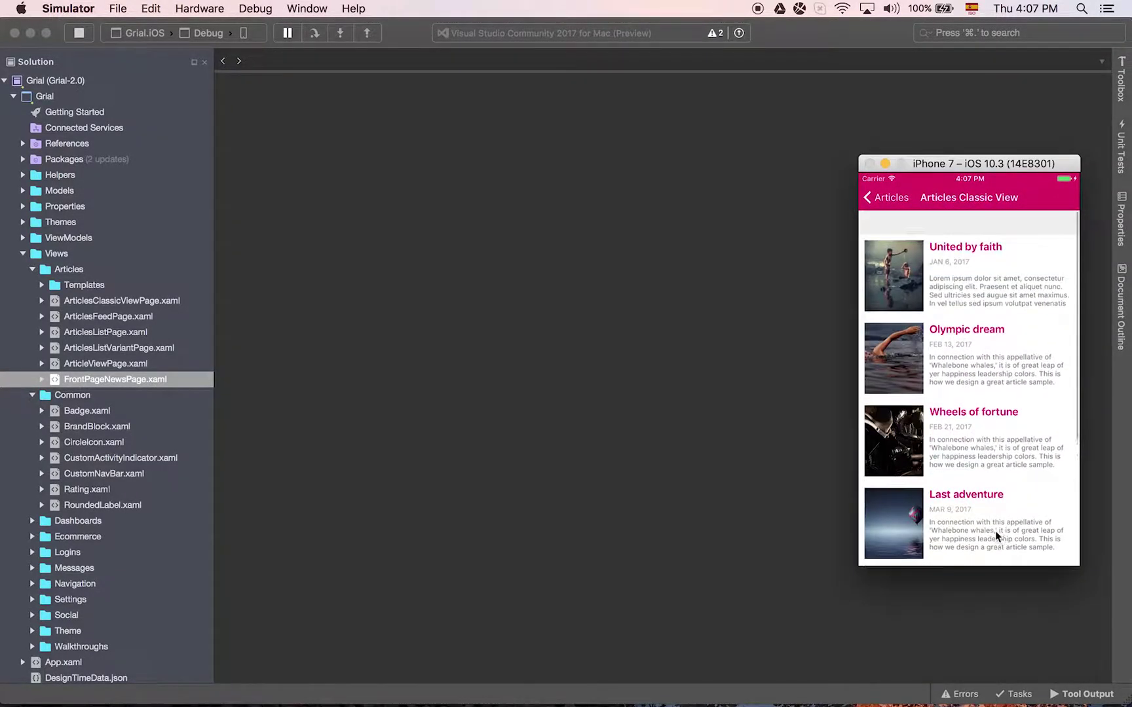
pyautogui.click(984, 264)
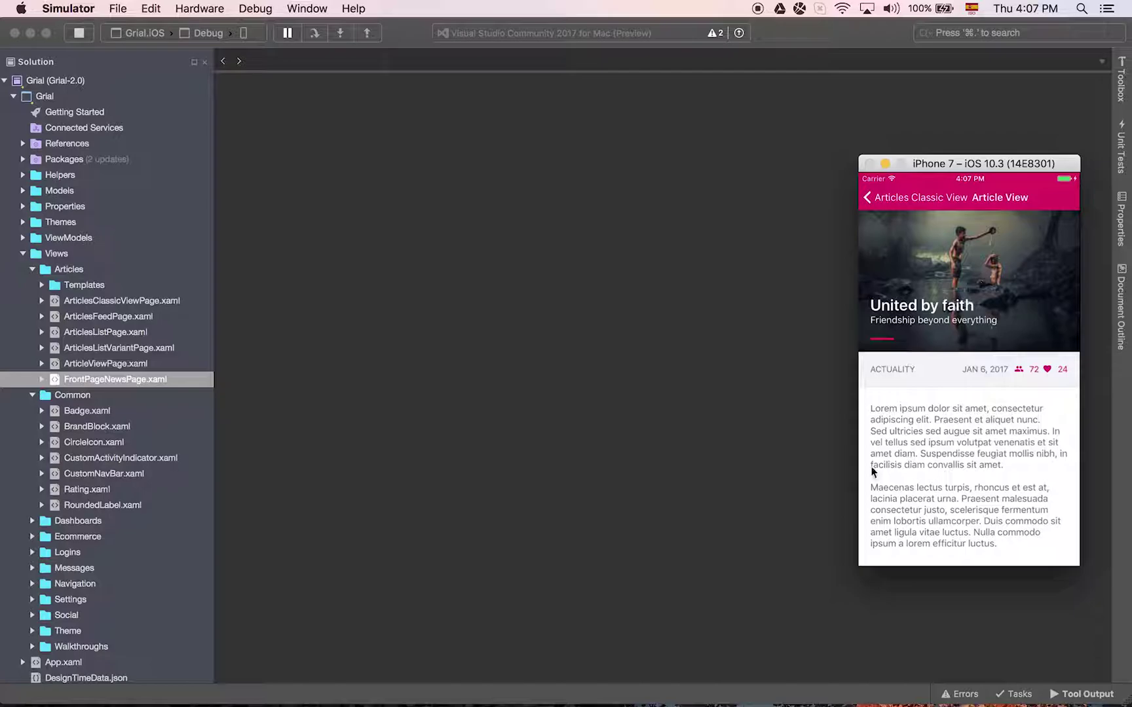
pyautogui.moveTo(944, 436)
pyautogui.mouseDown()
pyautogui.moveTo(944, 417)
pyautogui.moveTo(946, 477)
pyautogui.moveTo(942, 277)
pyautogui.mouseUp()
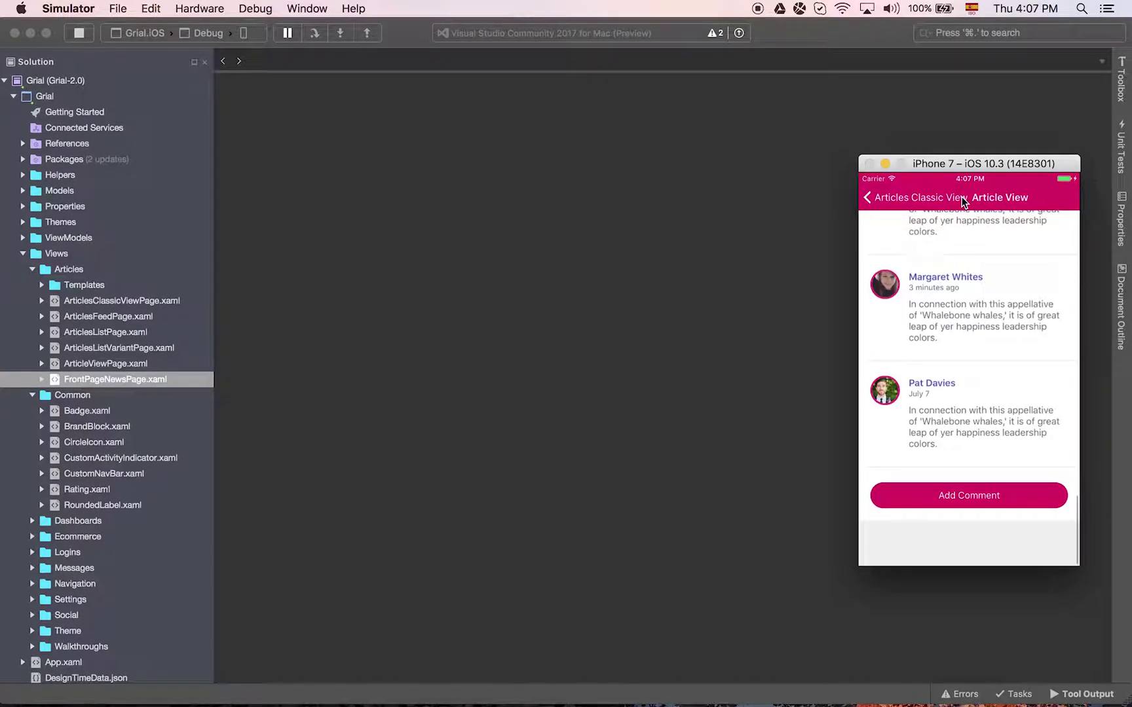
pyautogui.moveTo(955, 447); pyautogui.dragTo(955, 236)
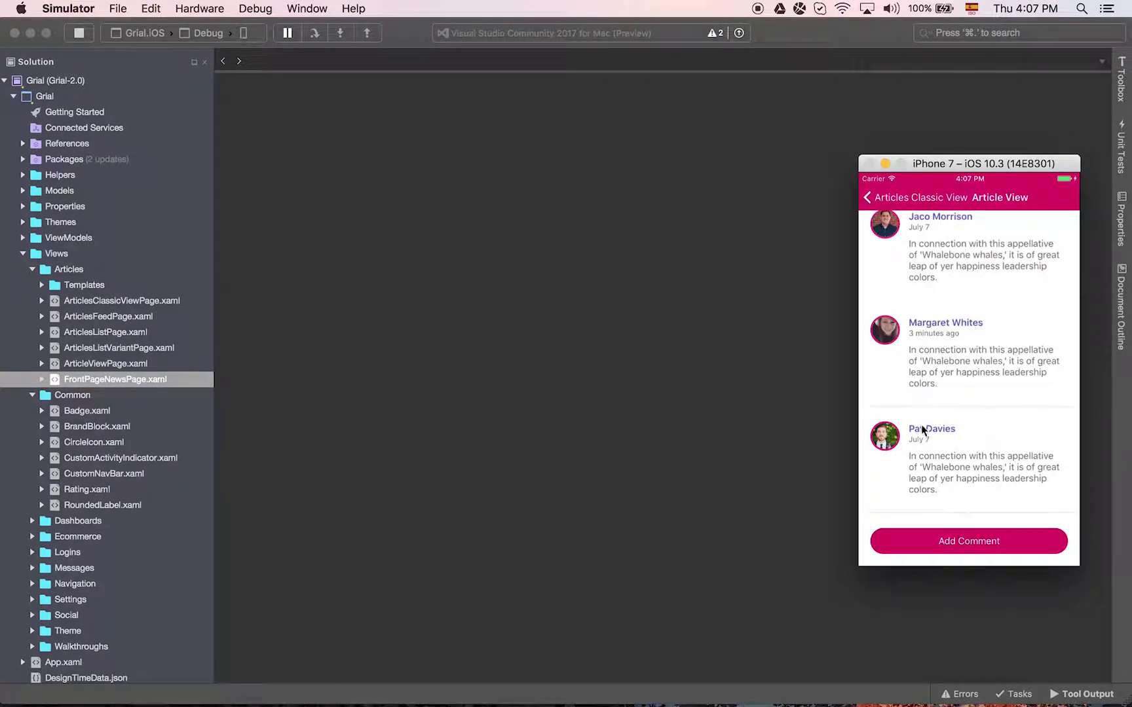
pyautogui.moveTo(930, 427); pyautogui.dragTo(932, 463)
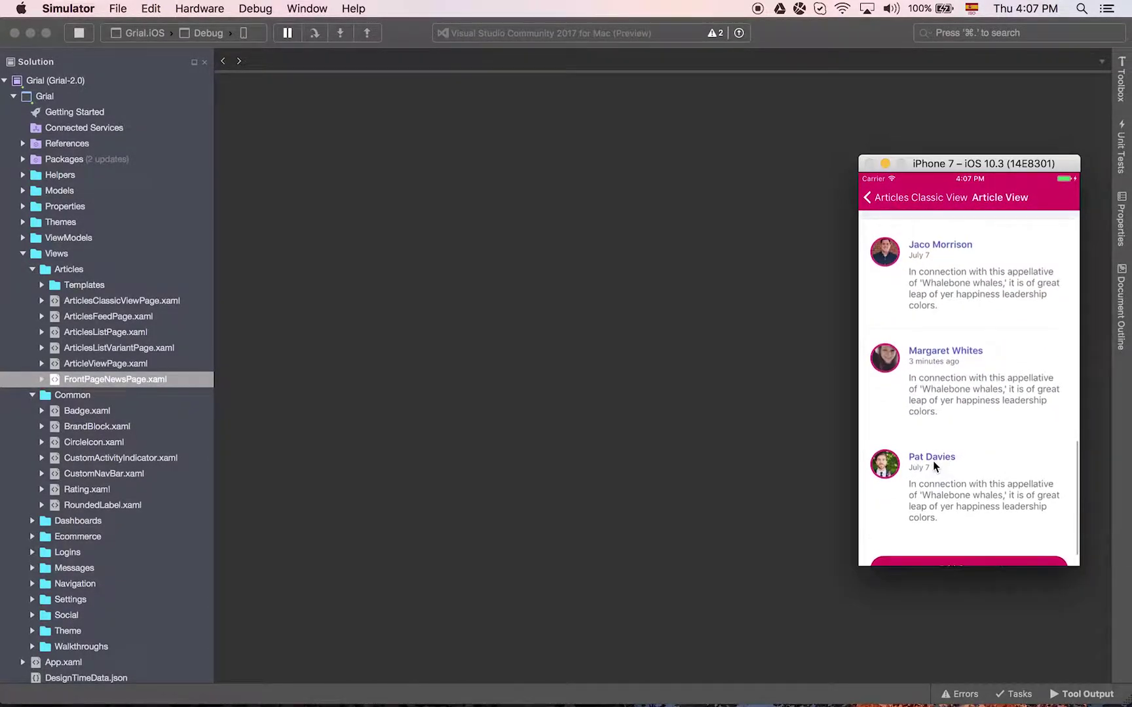
pyautogui.moveTo(931, 332); pyautogui.dragTo(935, 415)
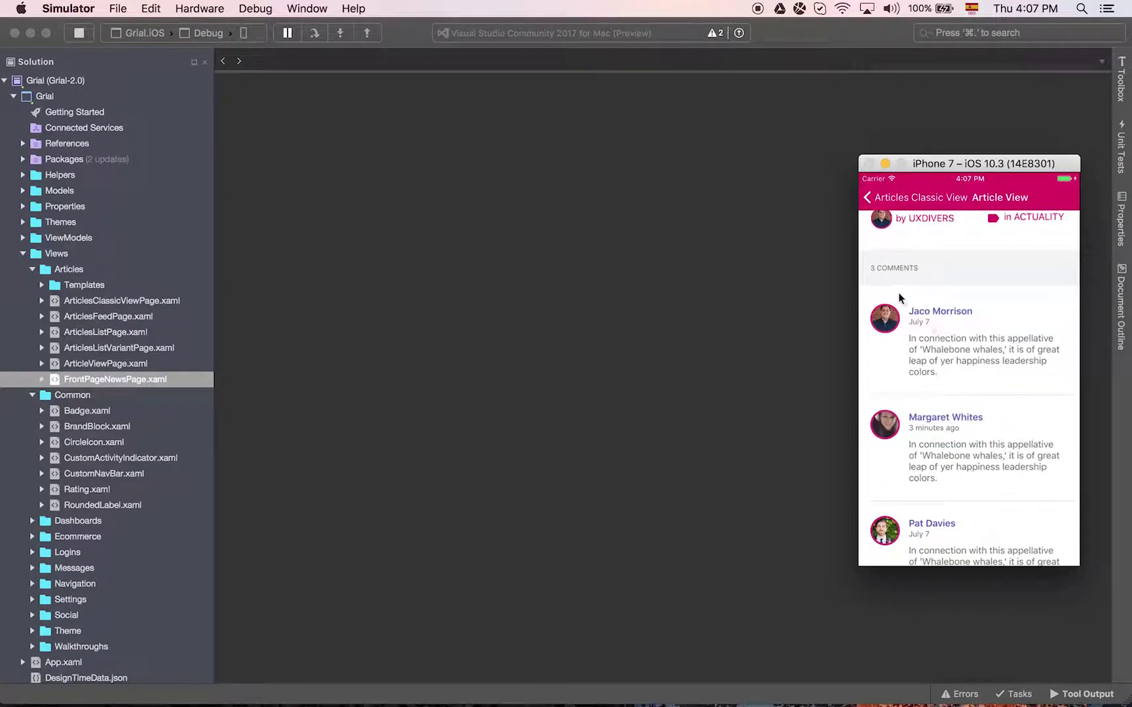
pyautogui.scroll(3, 946, 345)
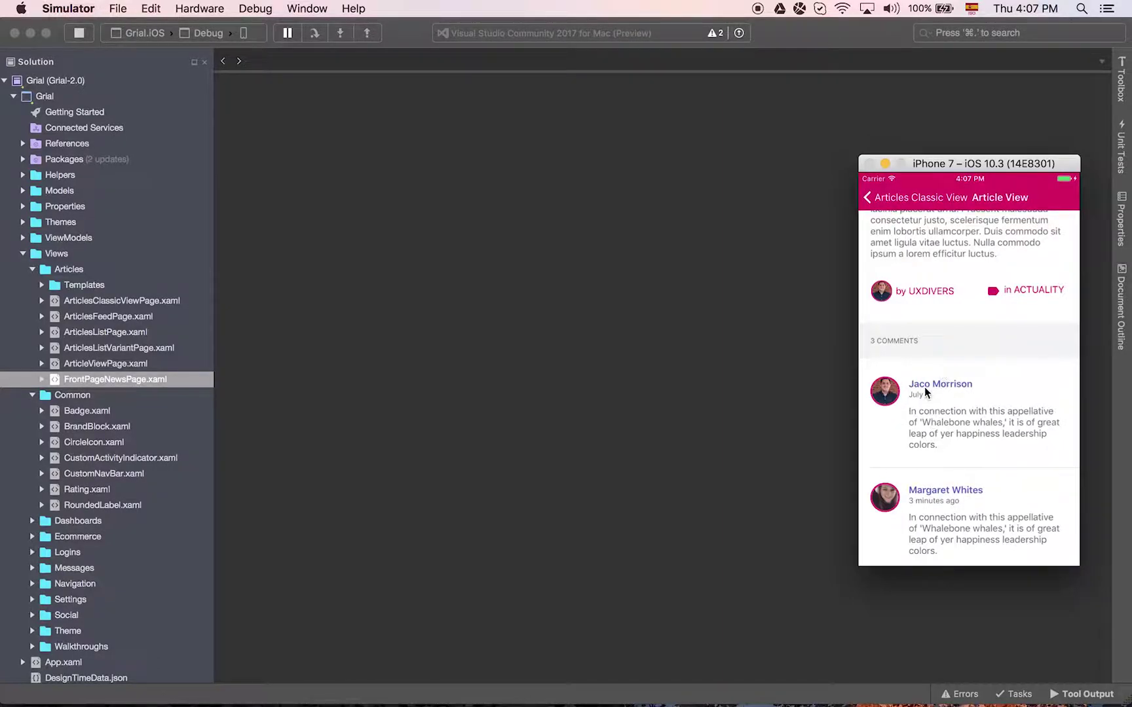
# Open Front Page News from the Articles menu and rotate the phone to landscape
pyautogui.click(882, 198)
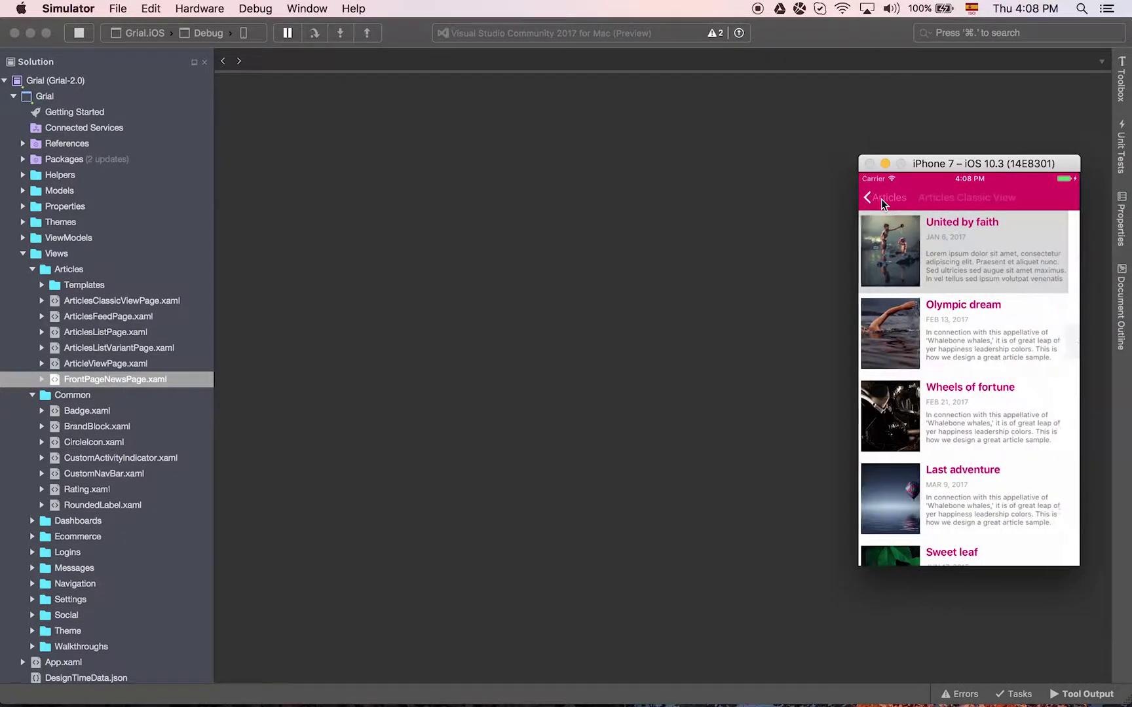
pyautogui.click(882, 200)
pyautogui.click(946, 262)
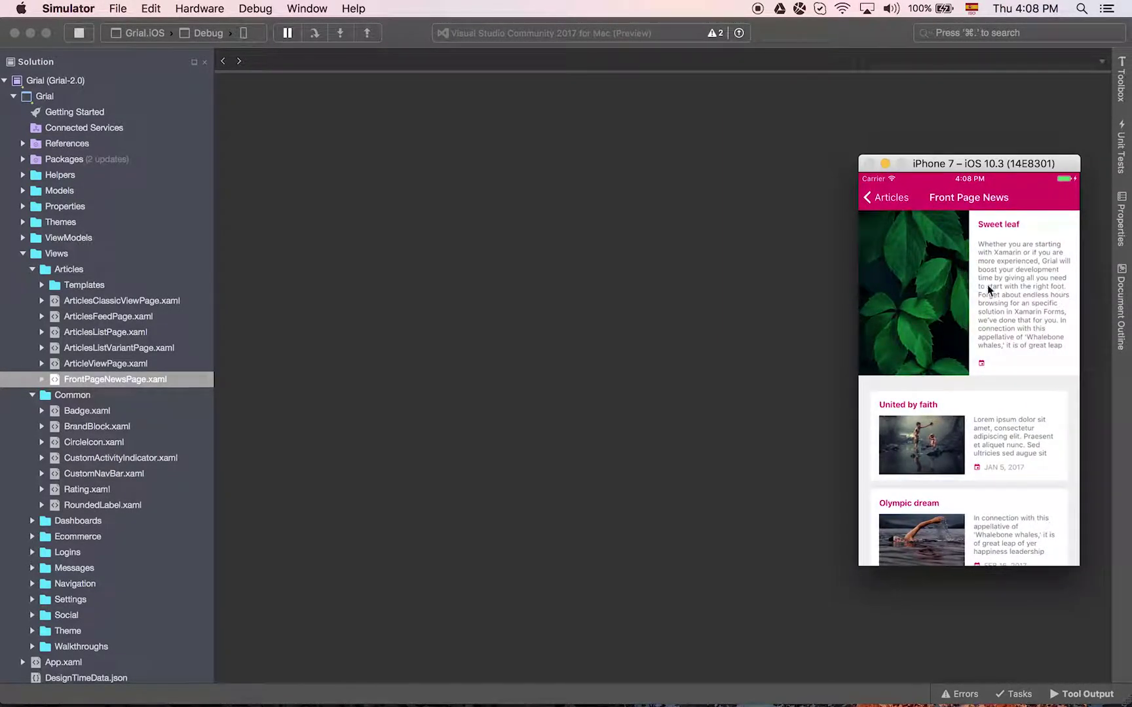
pyautogui.moveTo(1021, 379)
pyautogui.mouseDown()
pyautogui.moveTo(1017, 251)
pyautogui.moveTo(1030, 449)
pyautogui.moveTo(1018, 235)
pyautogui.moveTo(1011, 431)
pyautogui.mouseUp()
pyautogui.moveTo(962, 392); pyautogui.dragTo(953, 298)
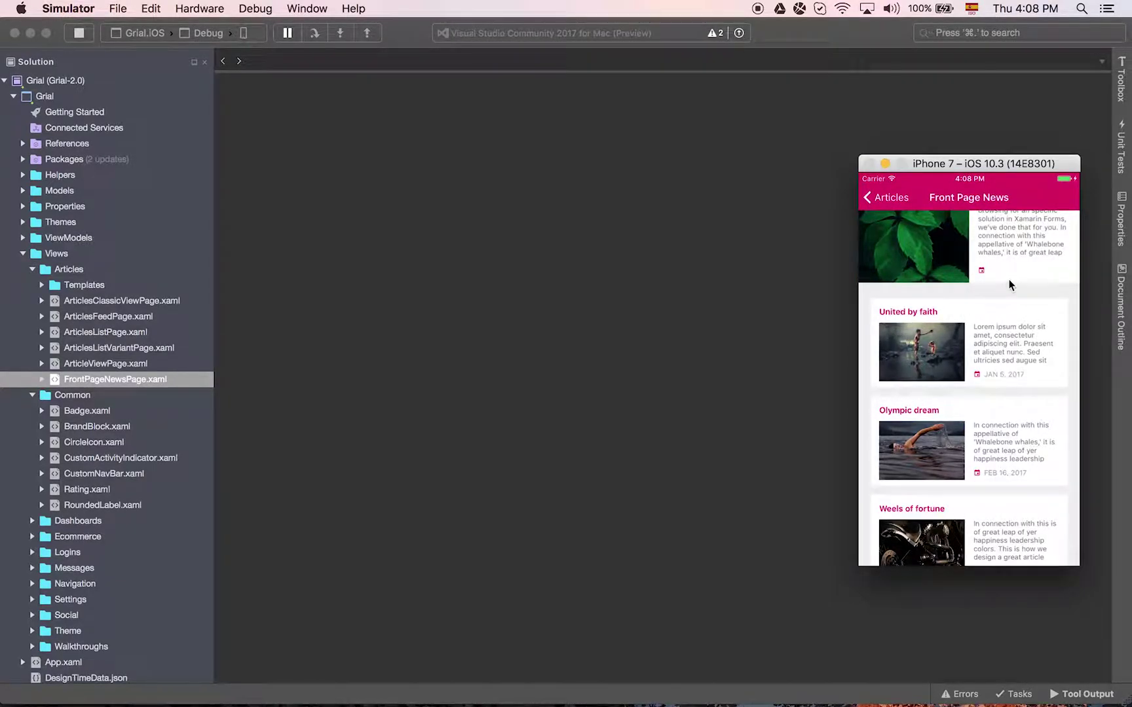
pyautogui.press('super+Right')
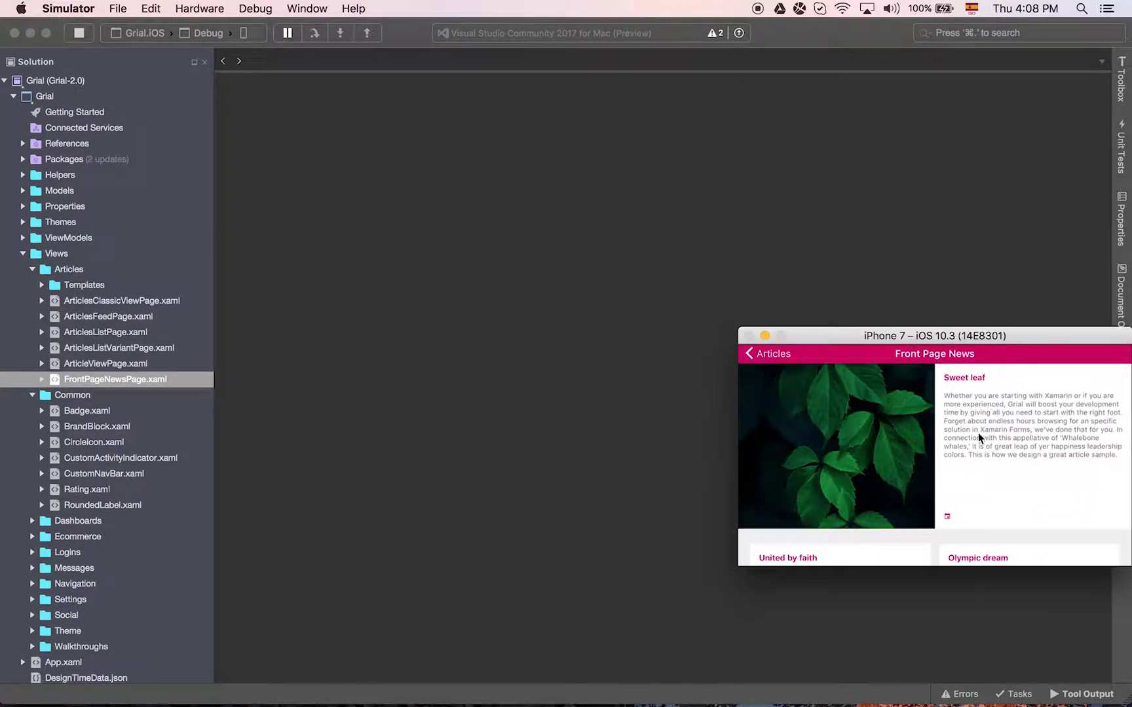
pyautogui.scroll(-3, 970, 403)
pyautogui.scroll(-2, 970, 403)
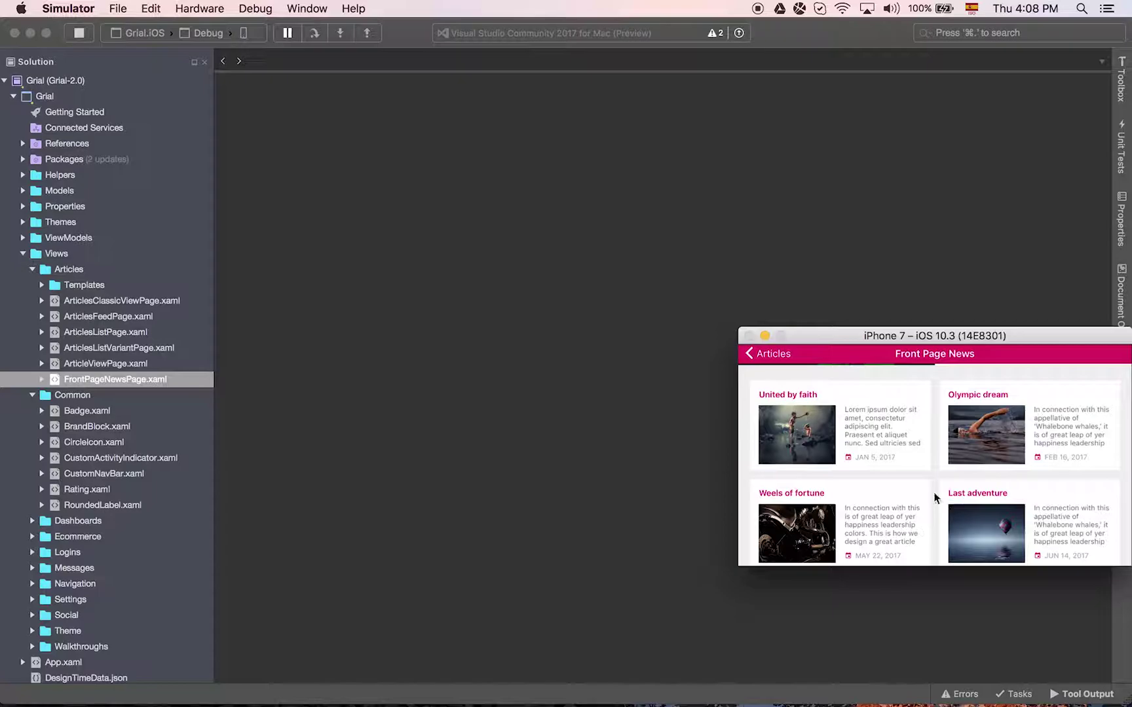
# Open FrontPageNewsPage.xaml and highlight its ColumnCount orientation settings
pyautogui.click(144, 381)
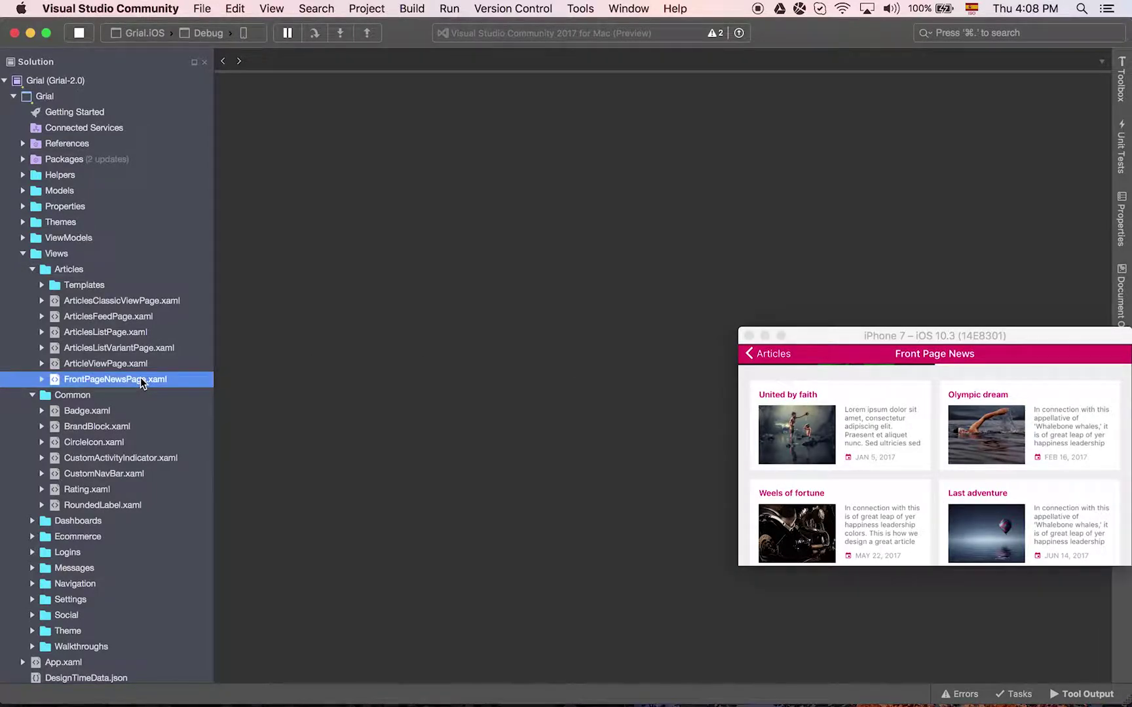
pyautogui.doubleClick(138, 383)
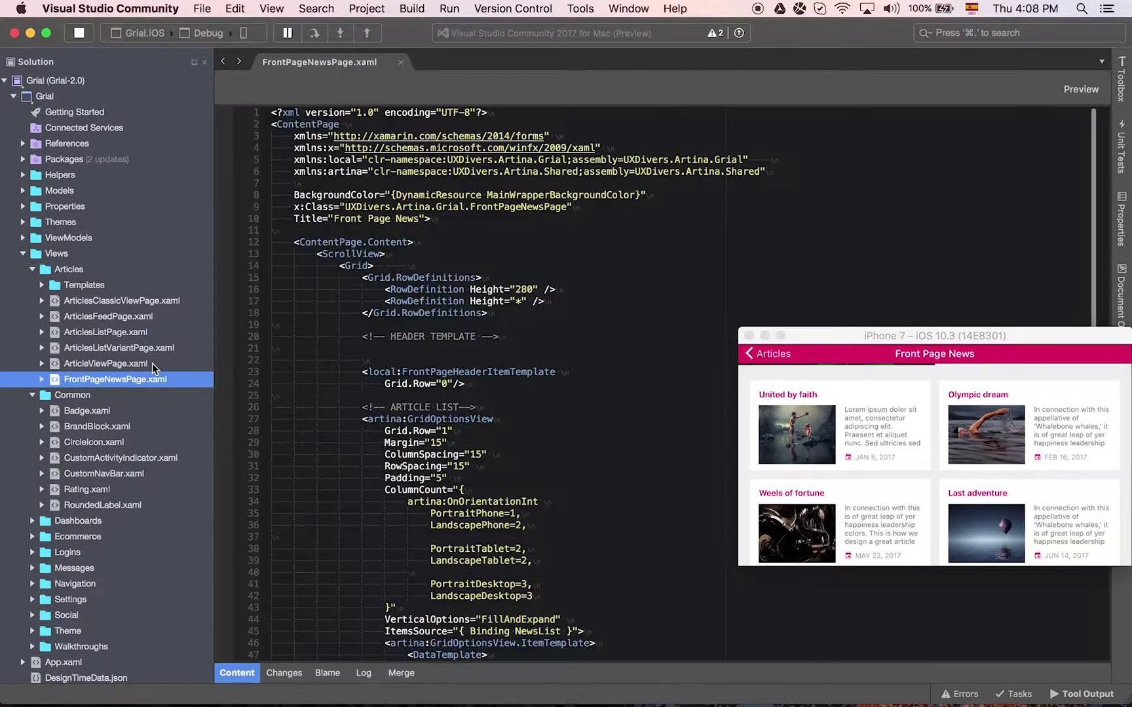
pyautogui.scroll(-5, 596, 462)
pyautogui.scroll(-1, 595, 463)
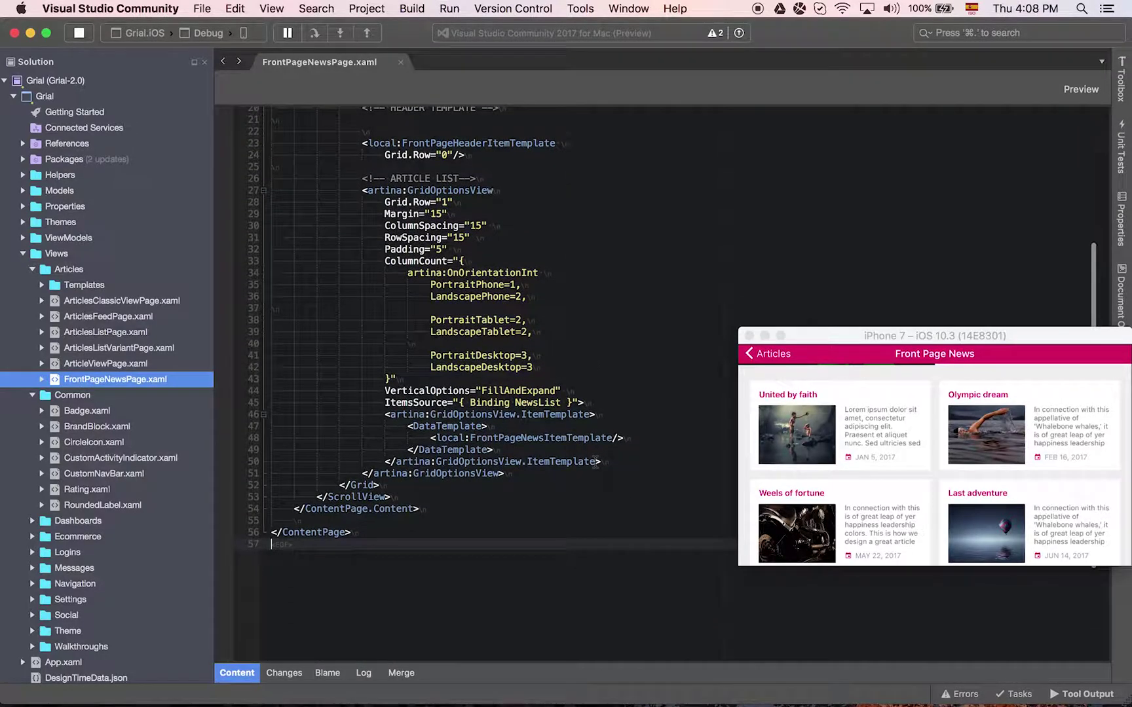
pyautogui.scroll(-2, 567, 415)
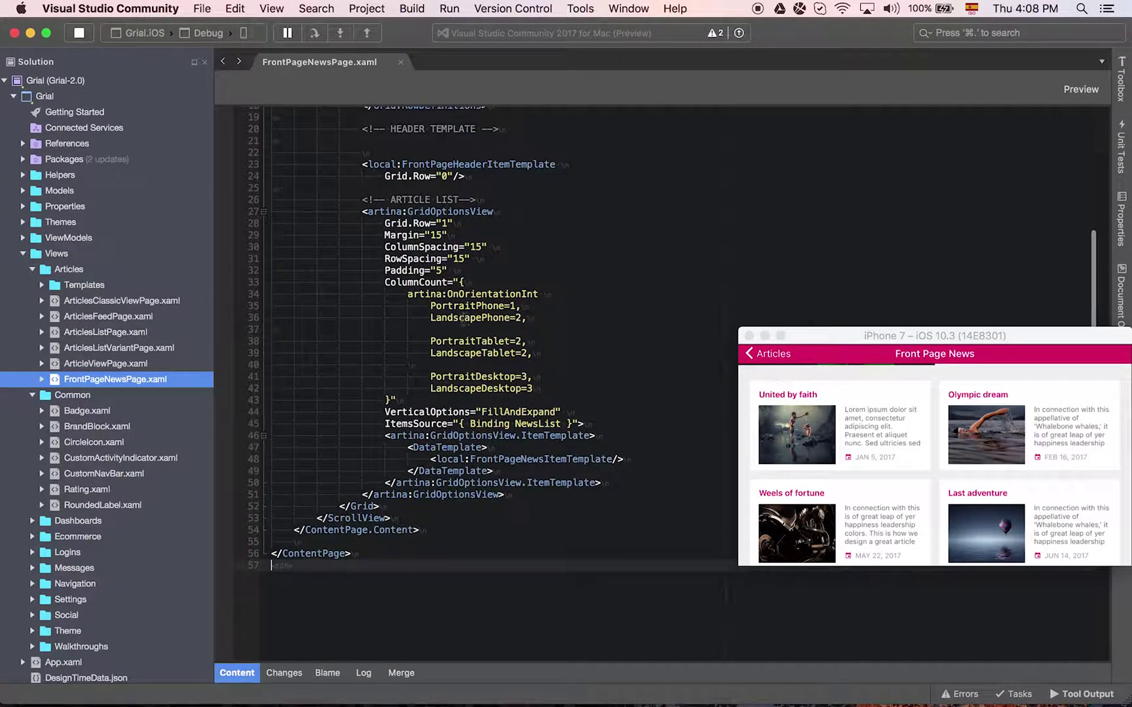
pyautogui.moveTo(385, 281)
pyautogui.mouseDown()
pyautogui.moveTo(422, 327)
pyautogui.moveTo(444, 403)
pyautogui.mouseUp()
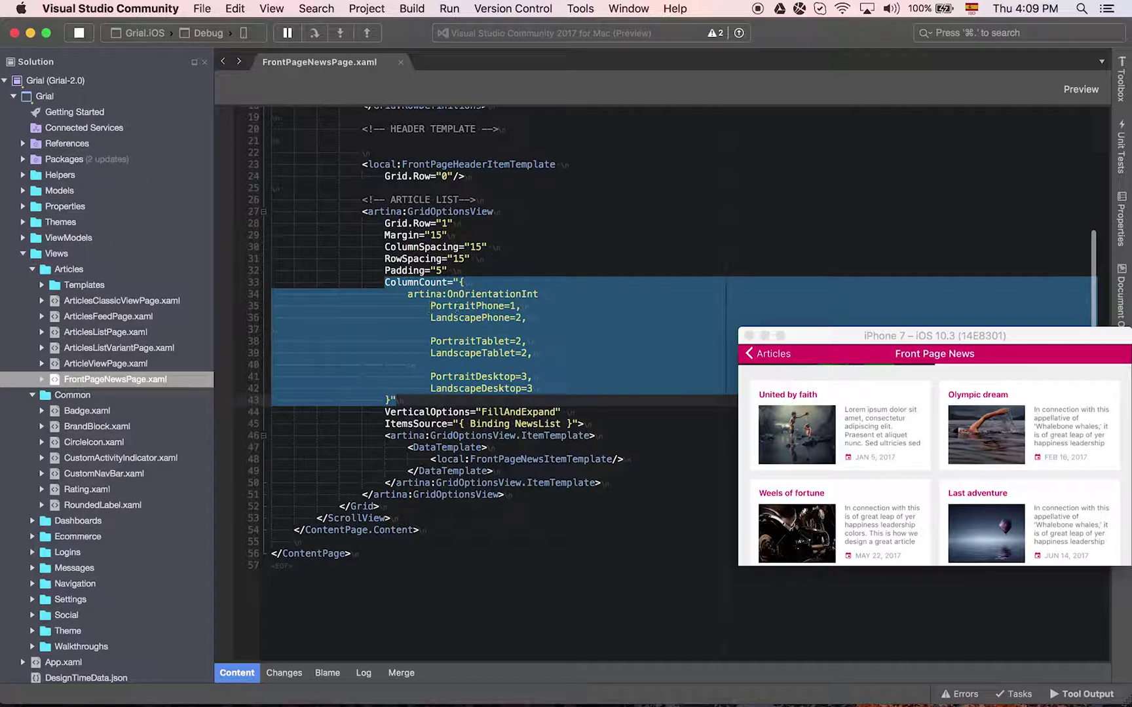
pyautogui.click(460, 306)
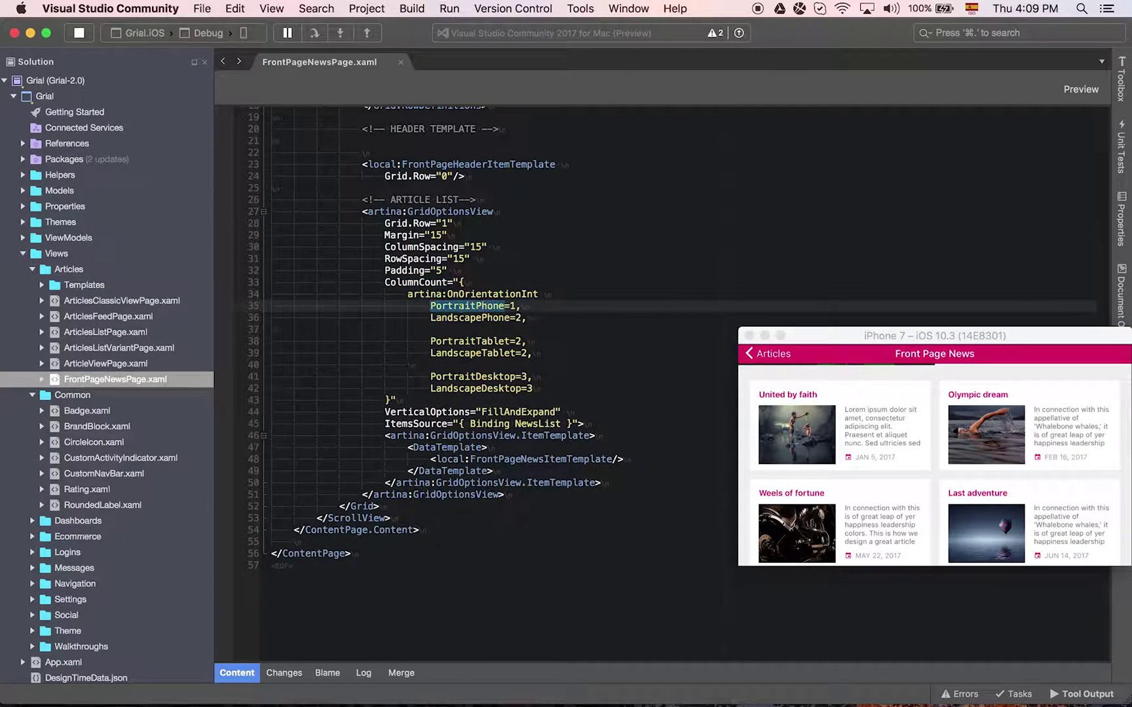
# Rotate the simulator phone between portrait and landscape, ending in landscape
pyautogui.click(895, 411)
pyautogui.press('super+Left')
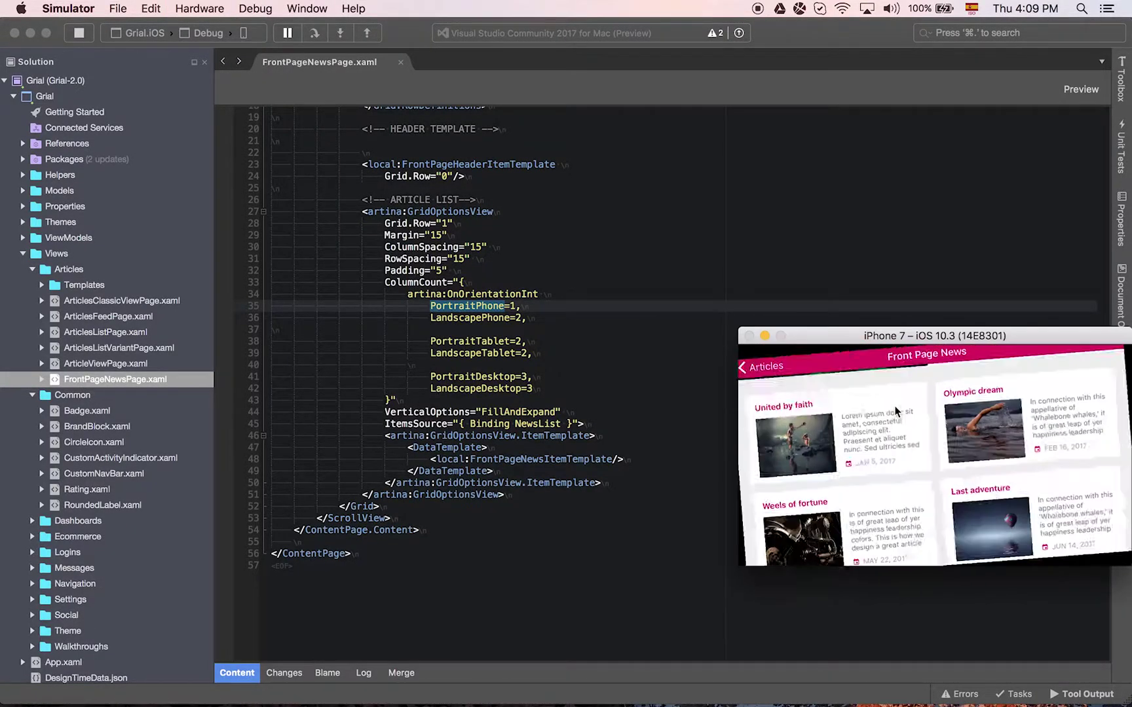
pyautogui.press('super+Right')
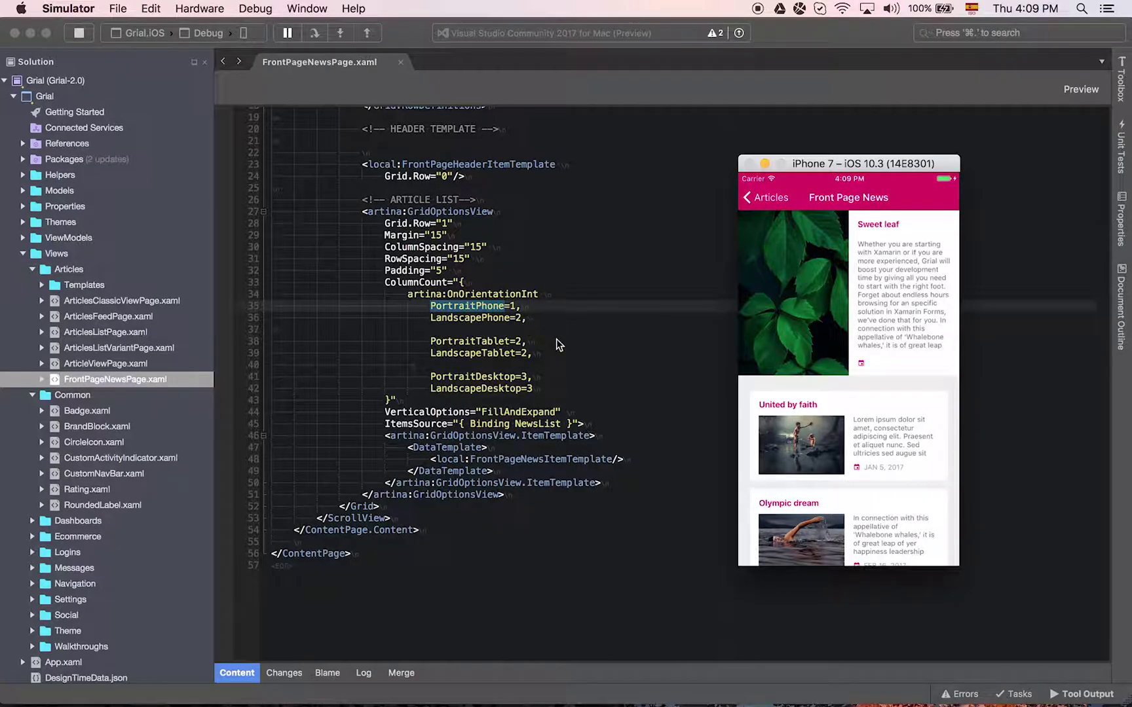
pyautogui.press('cmd+Right')
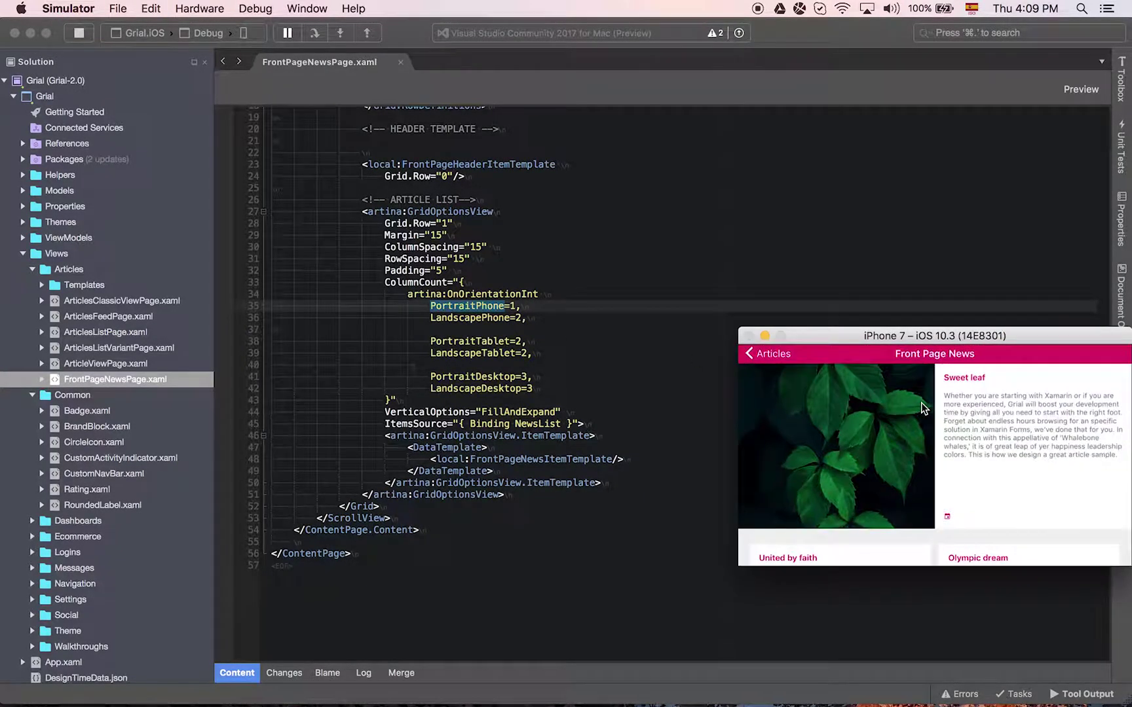
pyautogui.scroll(-5, 923, 491)
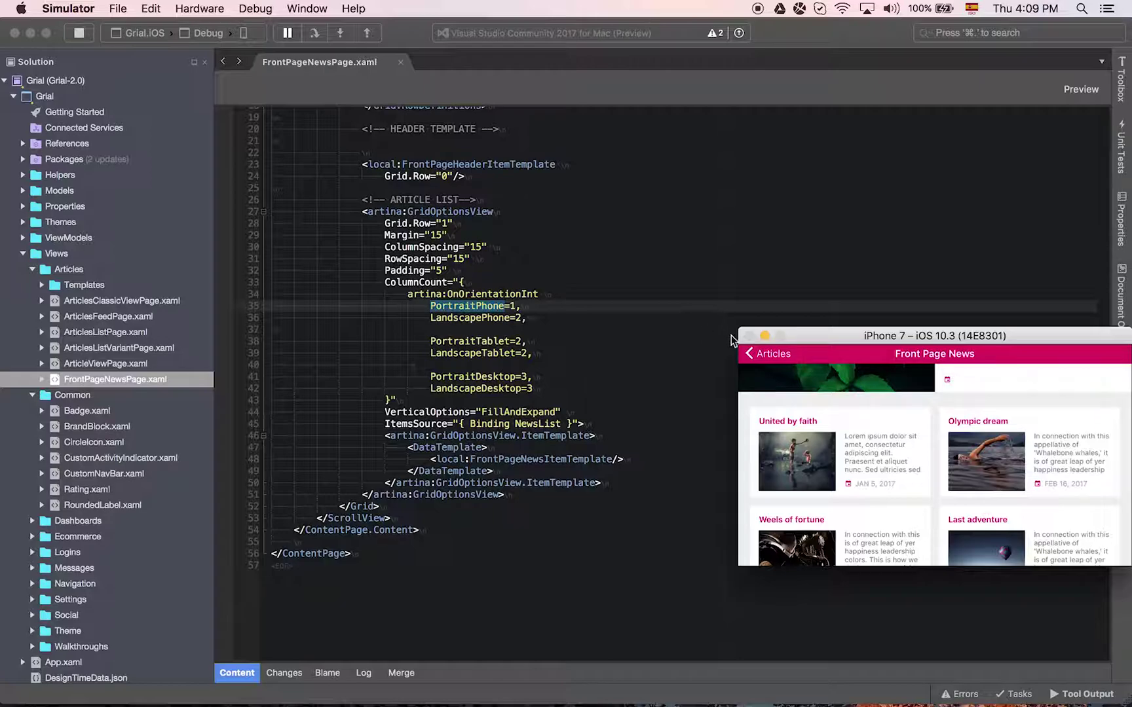
# Rotate the iPhone back to portrait with Cmd+Left Arrow
pyautogui.press('super+Left')
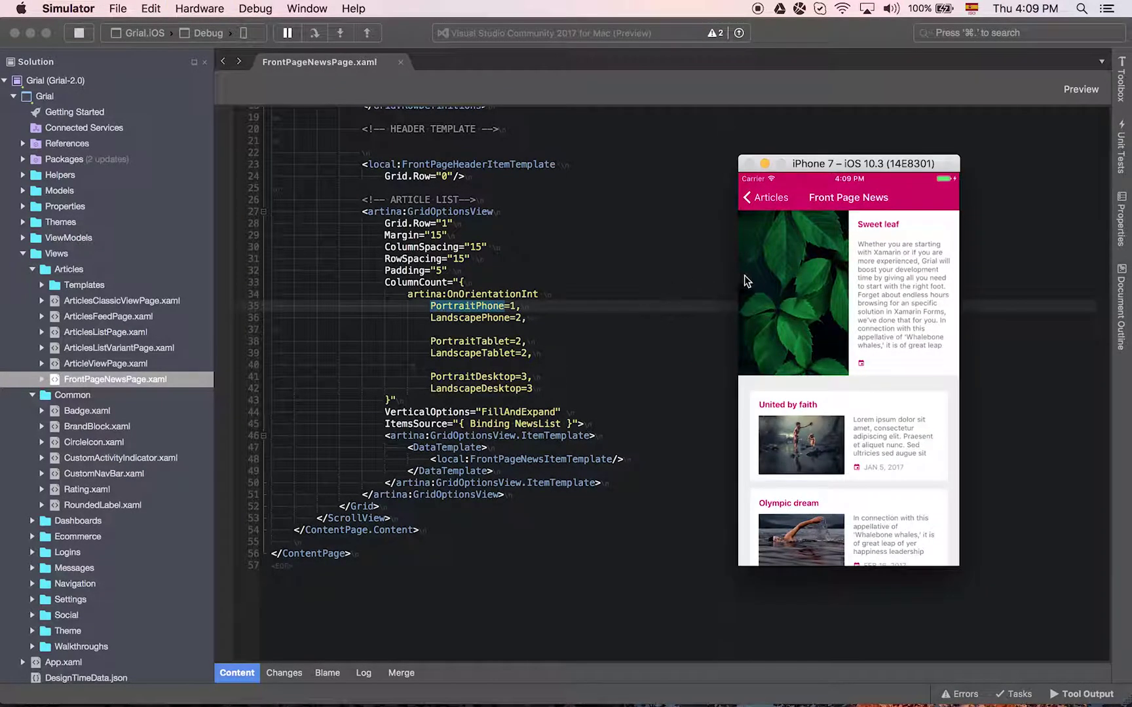
# Preview the Articles List and Articles Feed pages, returning to the Articles menu
pyautogui.click(760, 196)
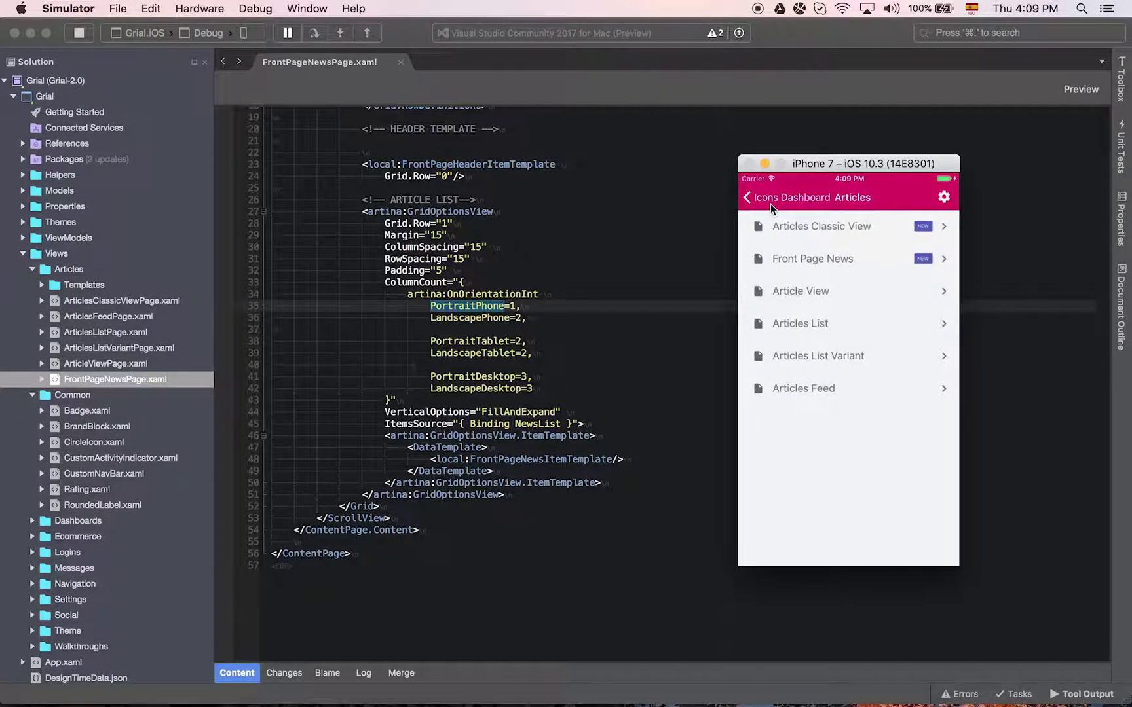
pyautogui.click(799, 324)
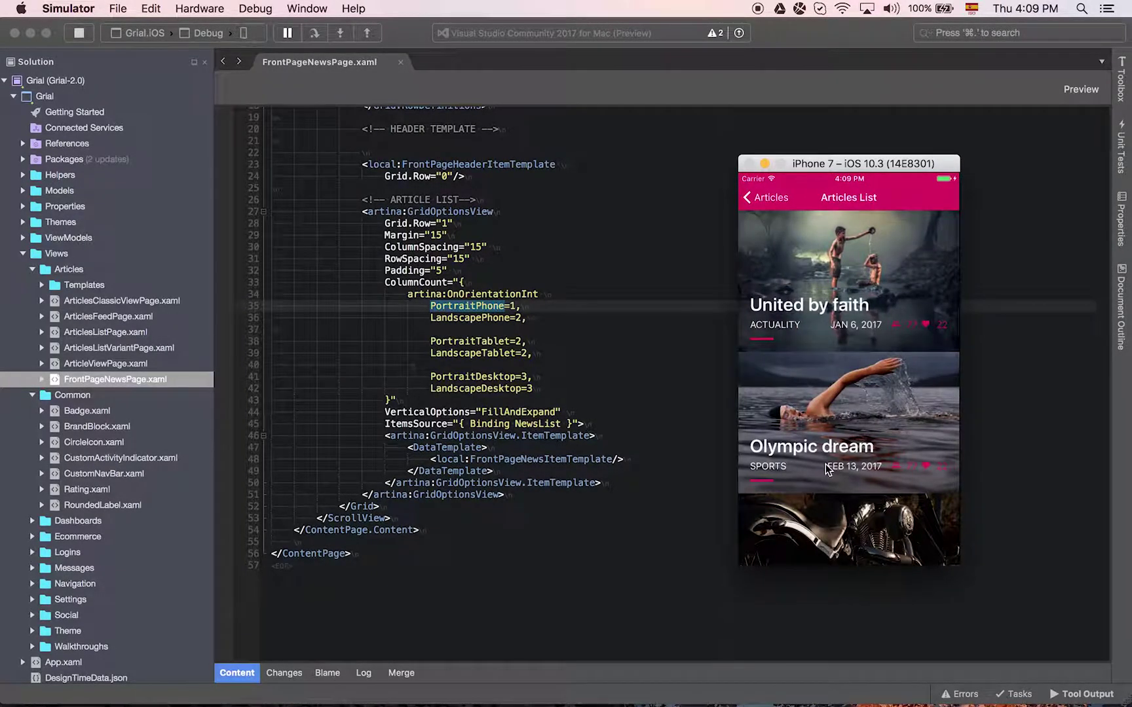
pyautogui.moveTo(822, 373); pyautogui.dragTo(809, 167)
pyautogui.click(771, 197)
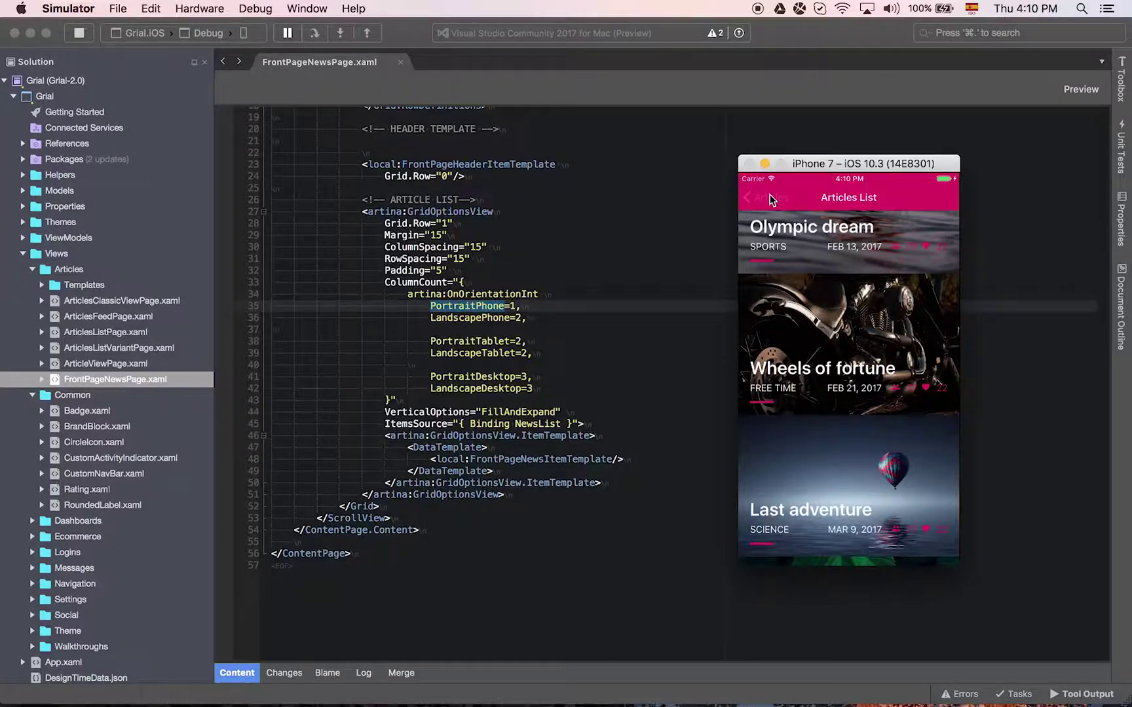
pyautogui.click(804, 388)
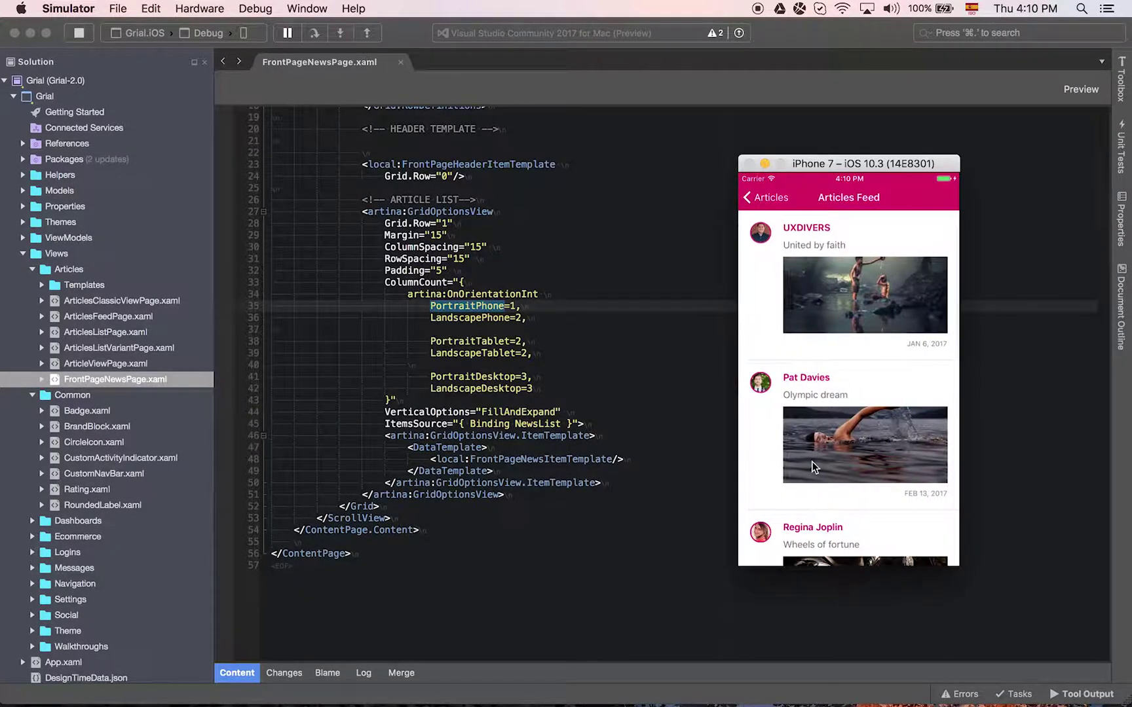
pyautogui.moveTo(811, 463); pyautogui.dragTo(797, 225)
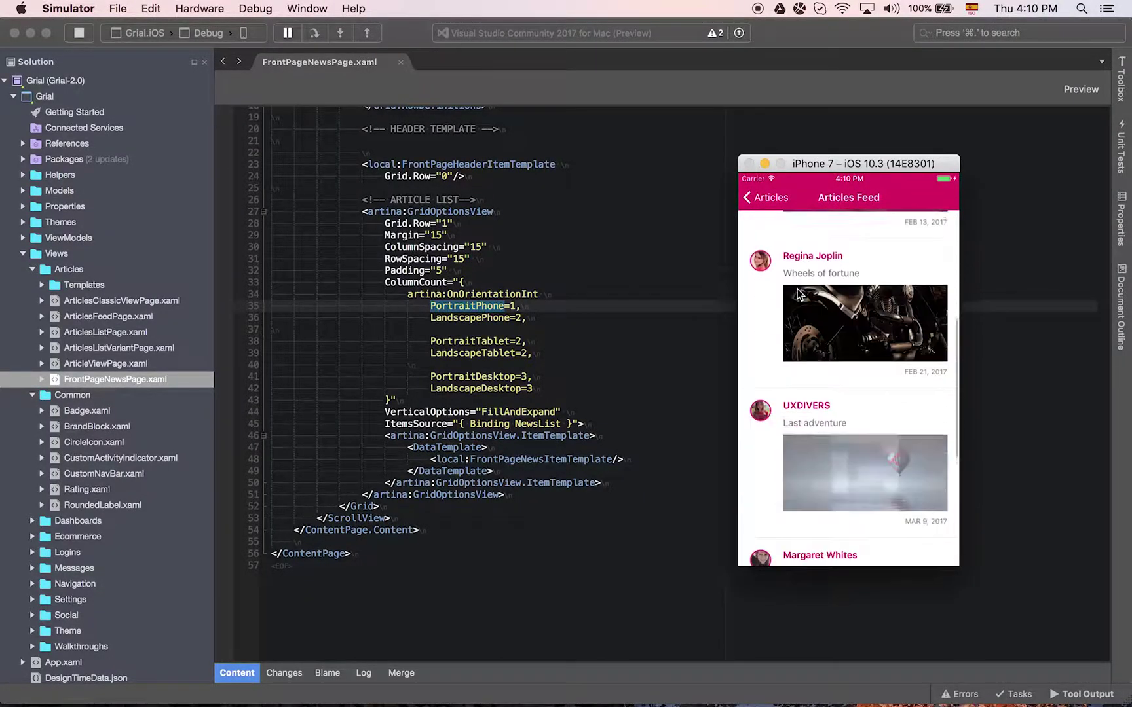
pyautogui.click(767, 198)
# Open the Grial Movies dashboard, scroll its carousels and open Django Unchained
pyautogui.click(772, 202)
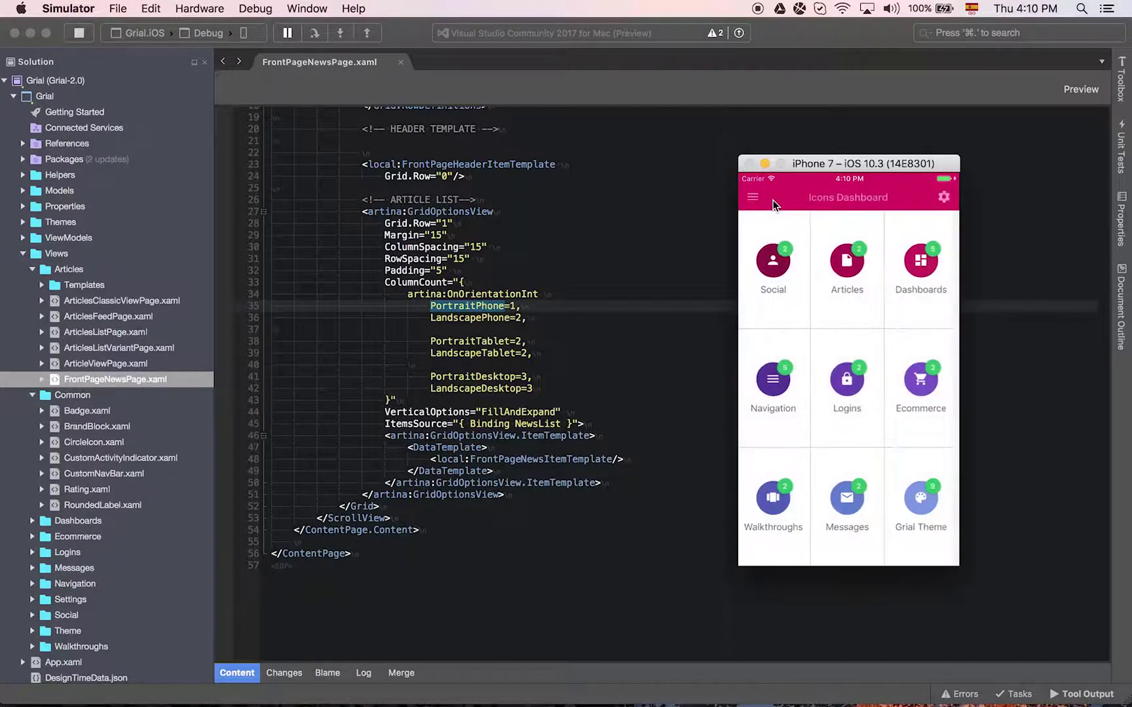
pyautogui.click(919, 286)
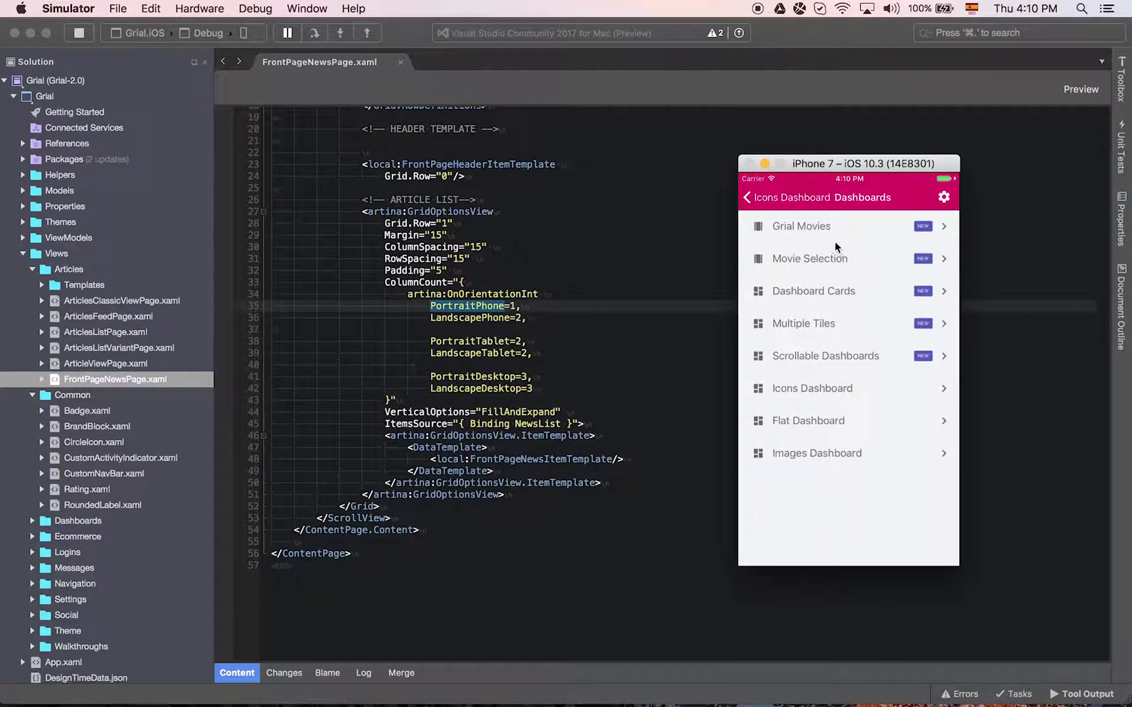
pyautogui.click(828, 237)
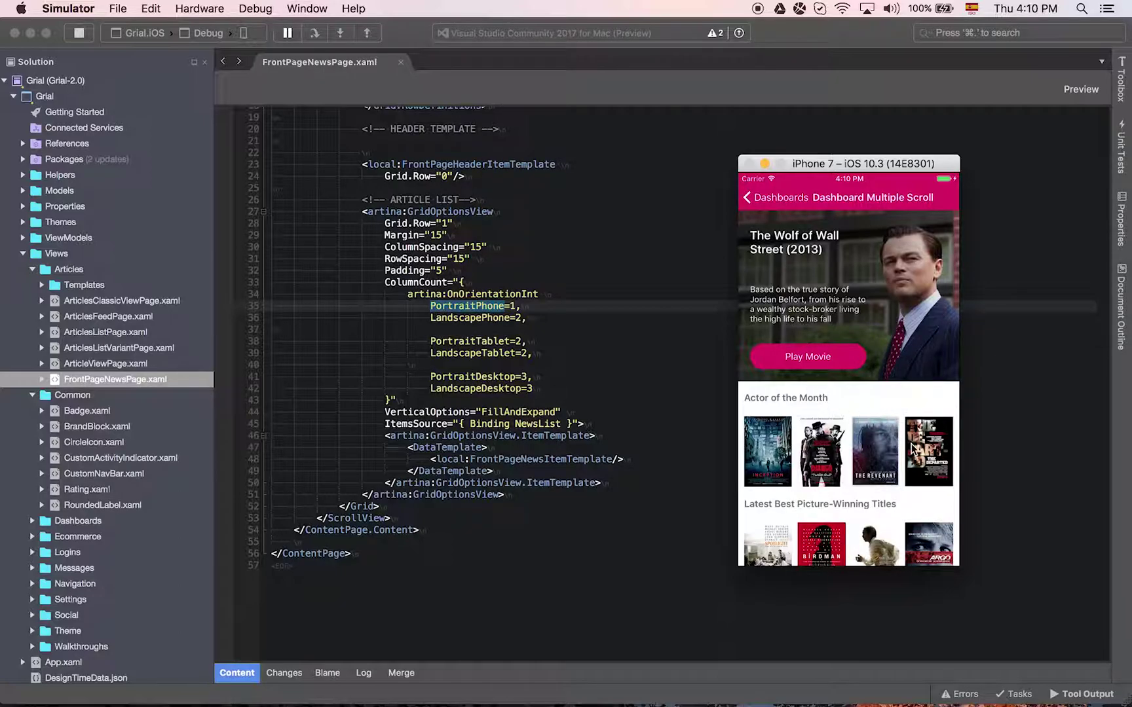
pyautogui.moveTo(877, 448); pyautogui.dragTo(782, 447)
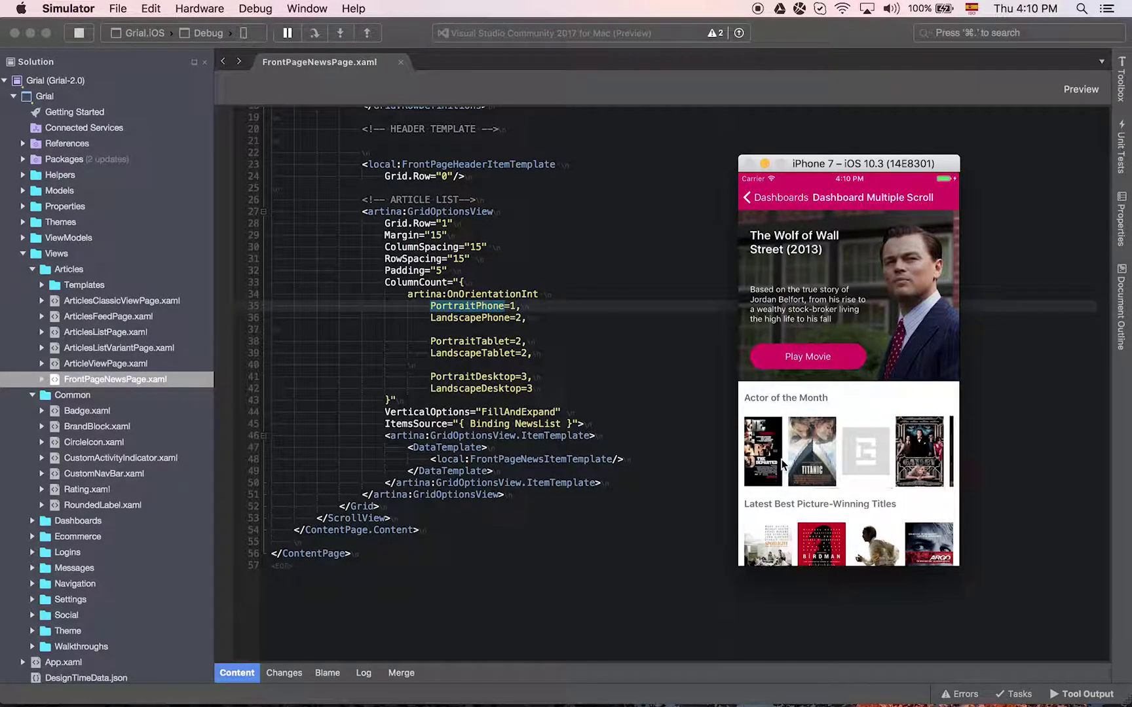
pyautogui.moveTo(888, 457); pyautogui.dragTo(820, 447)
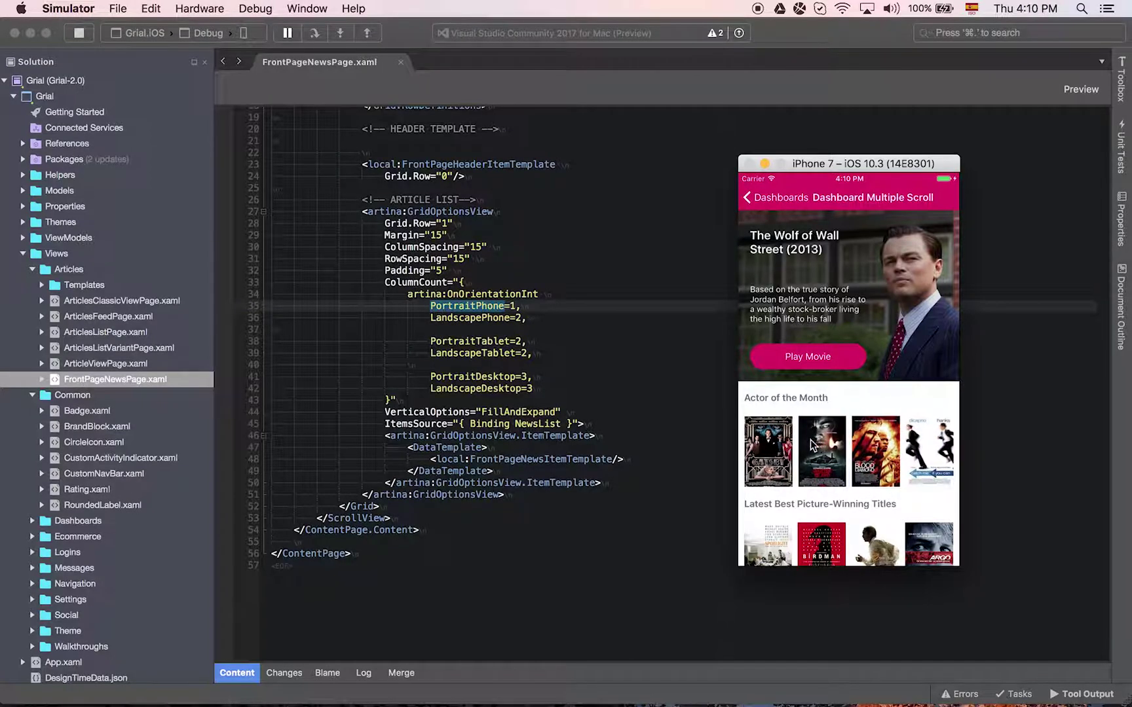
pyautogui.moveTo(978, 448); pyautogui.dragTo(880, 482)
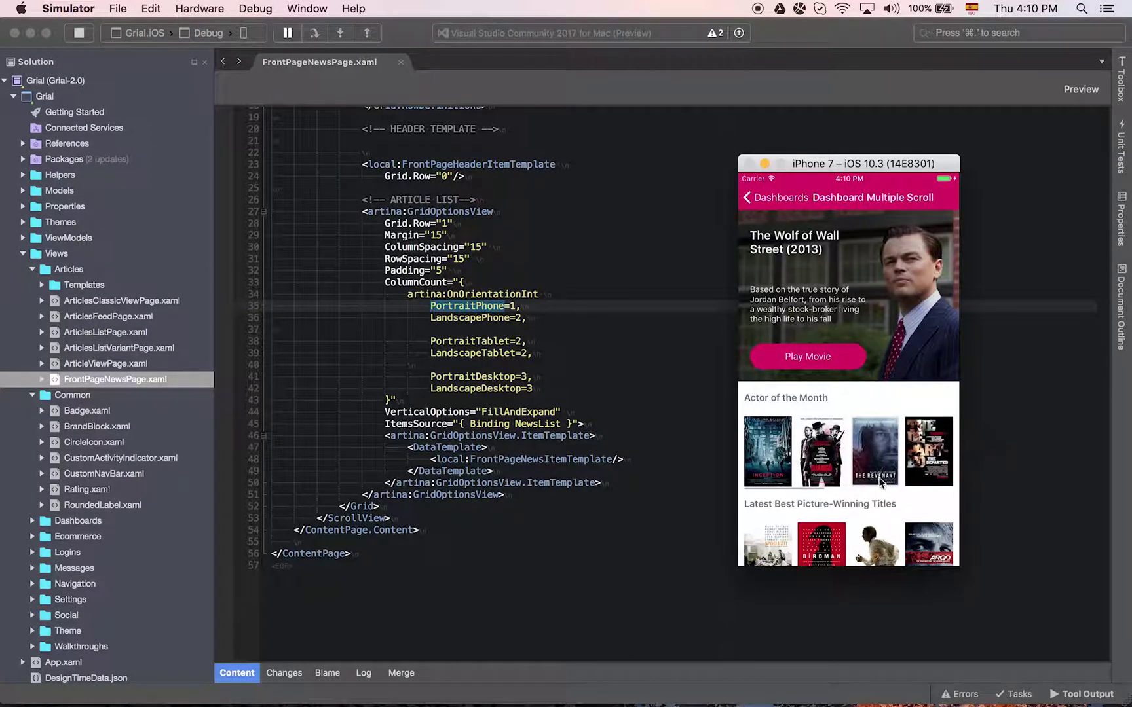
pyautogui.click(832, 485)
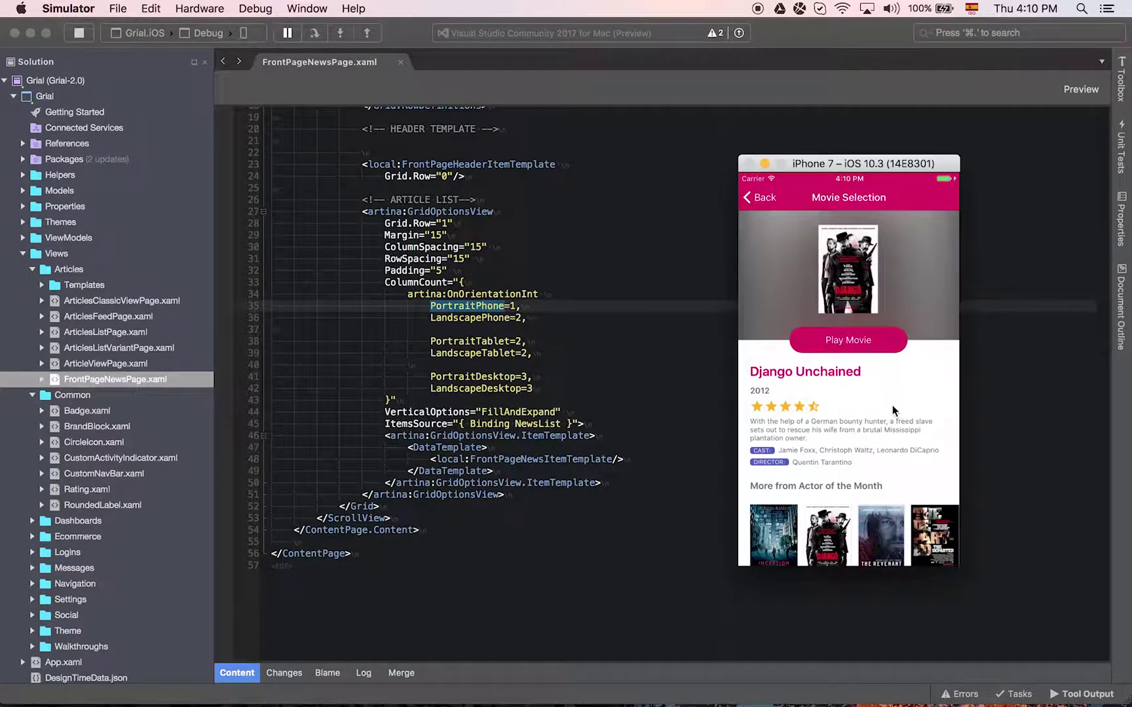
pyautogui.moveTo(885, 374); pyautogui.dragTo(893, 205)
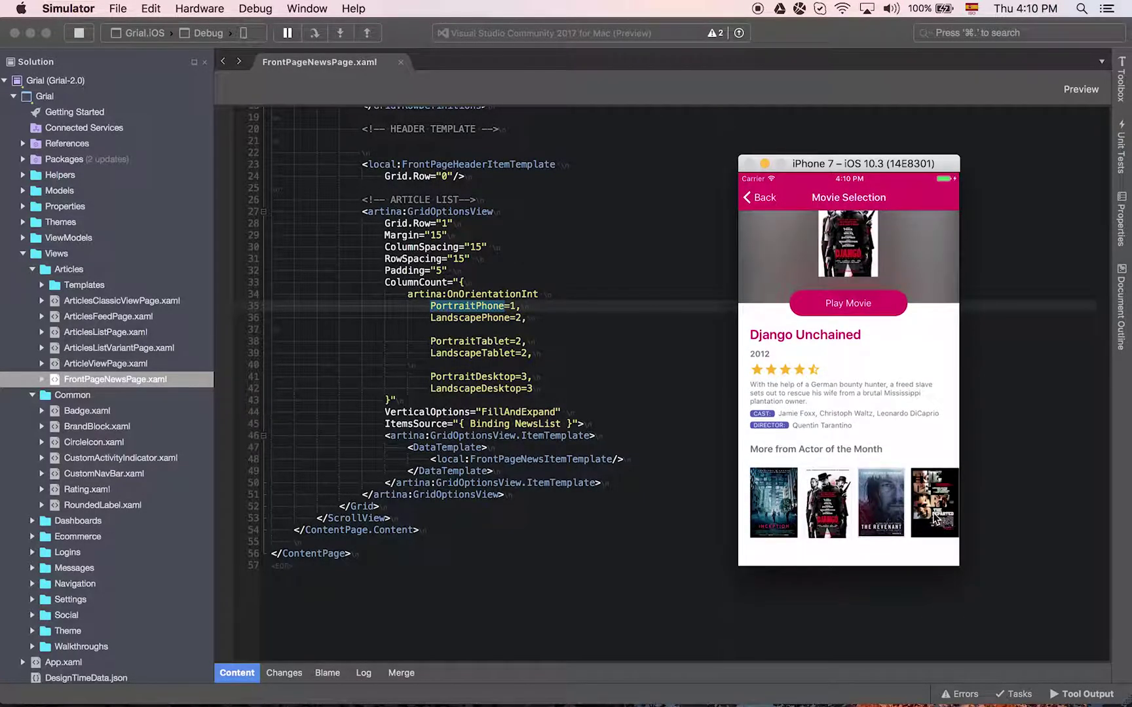
pyautogui.moveTo(877, 506); pyautogui.dragTo(790, 509)
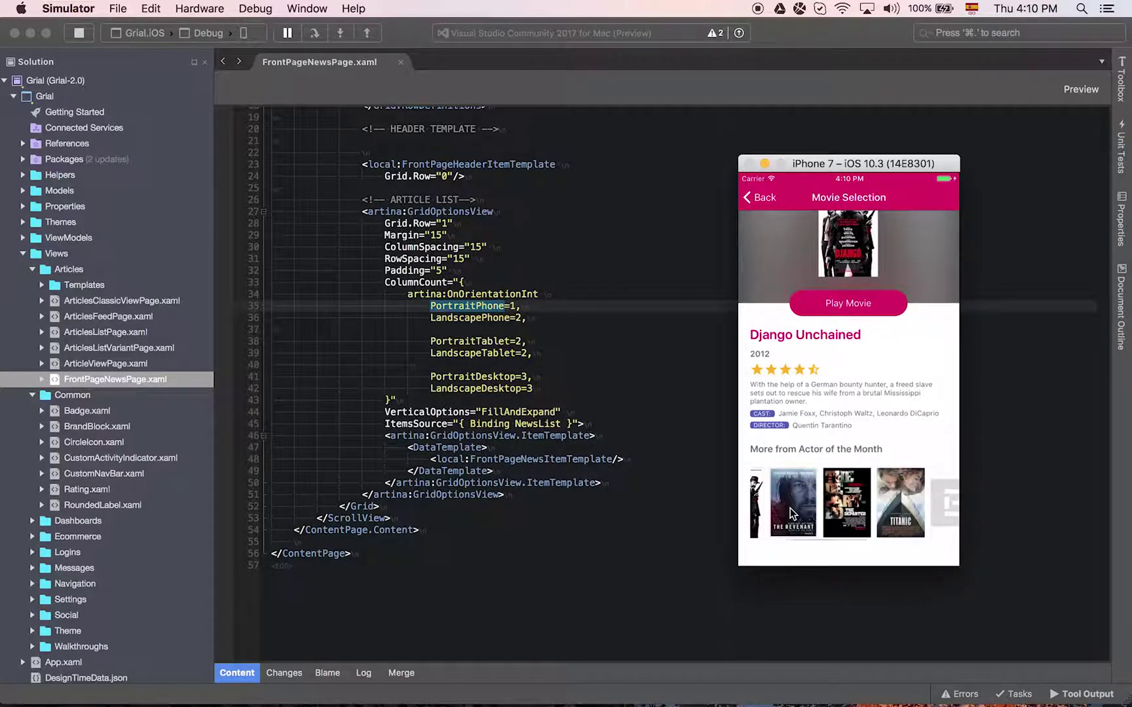
# View the 12 Years A Slave and Argo movie pages, then return to the Icons Dashboard
pyautogui.click(761, 196)
pyautogui.click(885, 544)
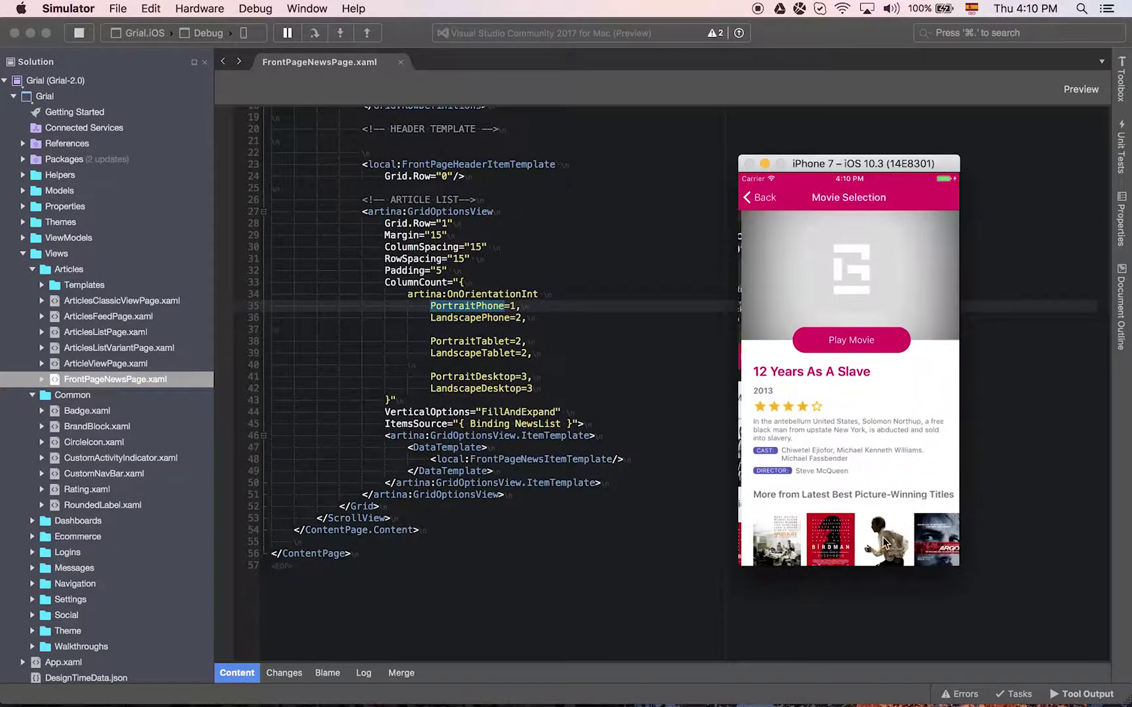
pyautogui.click(934, 539)
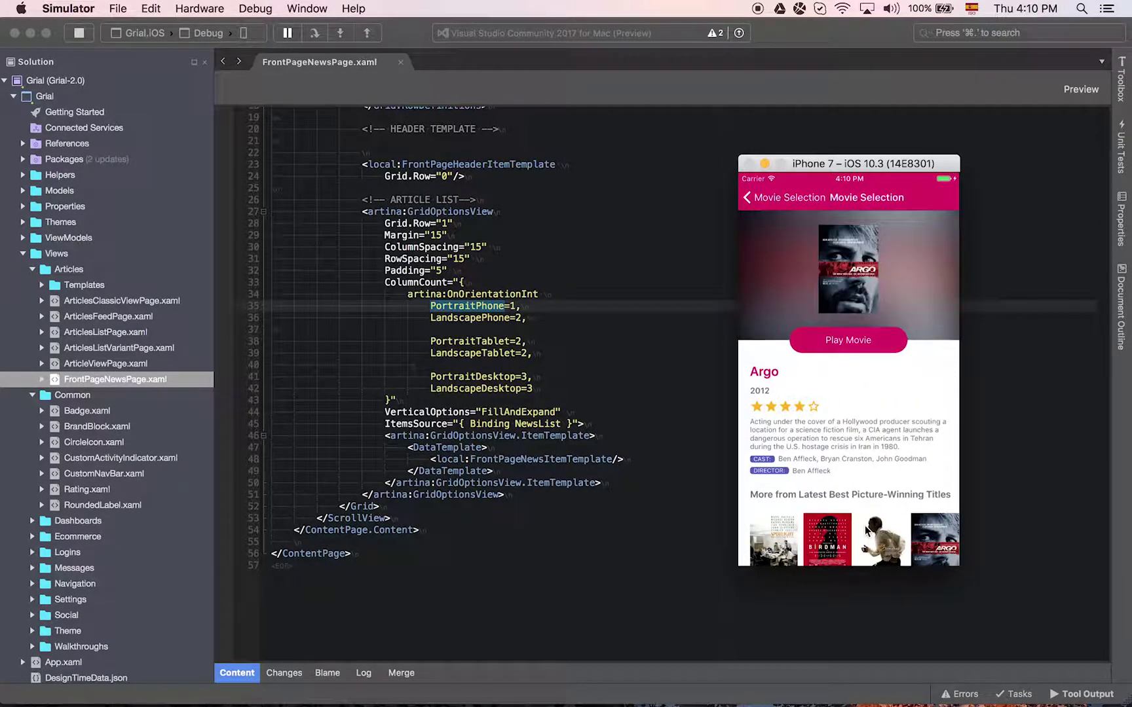
pyautogui.click(790, 194)
pyautogui.click(759, 195)
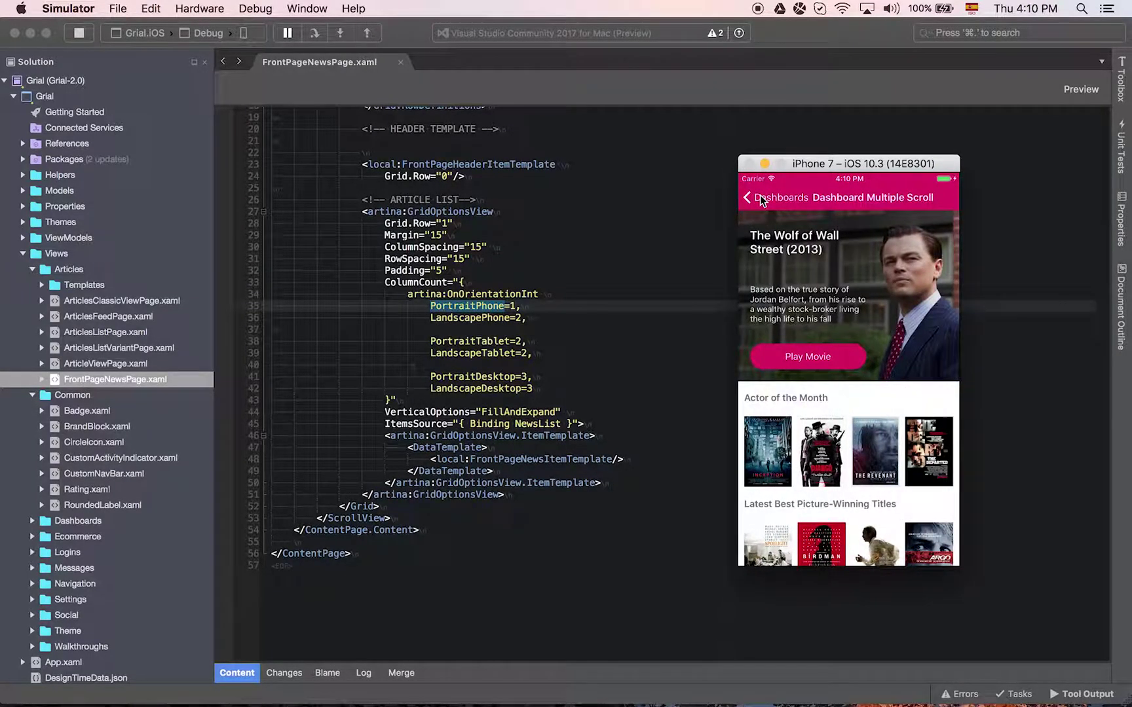
pyautogui.click(759, 195)
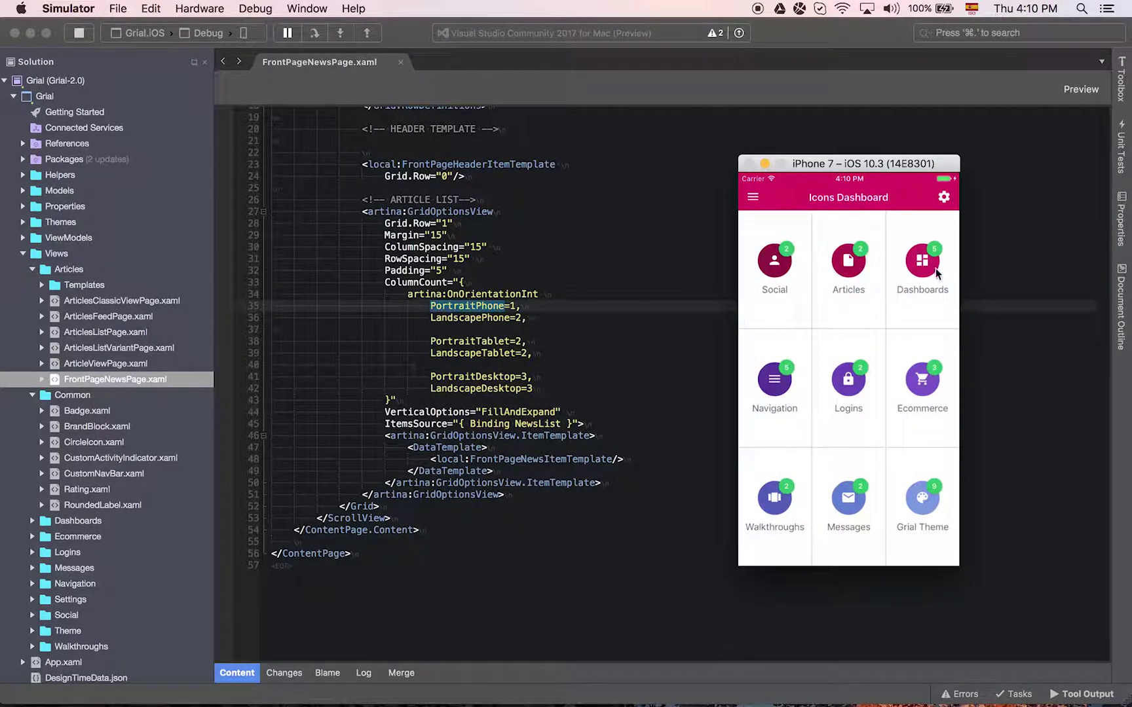
# Preview the Movie Selection dashboard and return to the Dashboards list
pyautogui.click(936, 274)
pyautogui.click(796, 266)
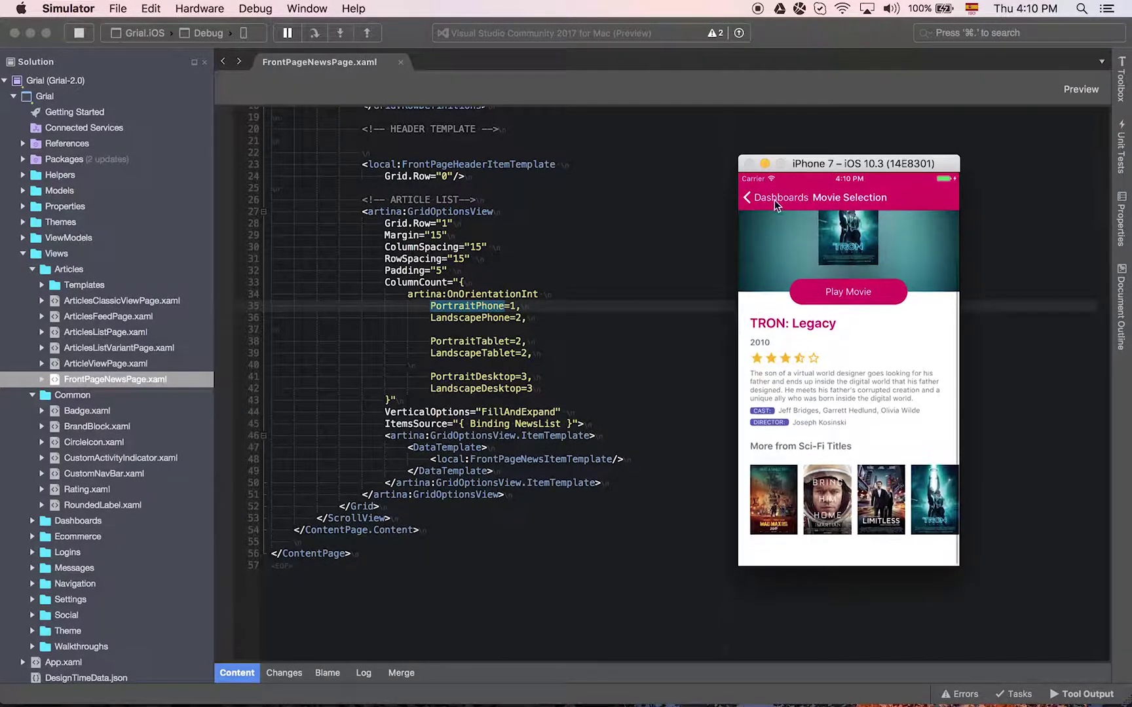
pyautogui.click(772, 196)
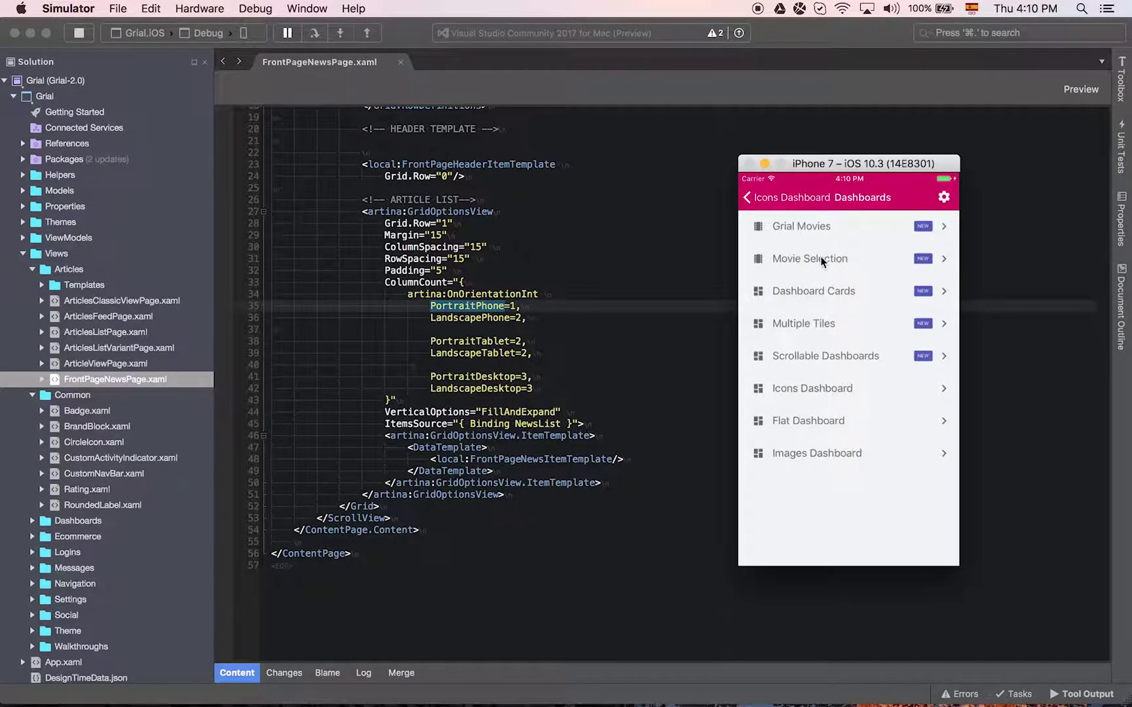
pyautogui.click(815, 233)
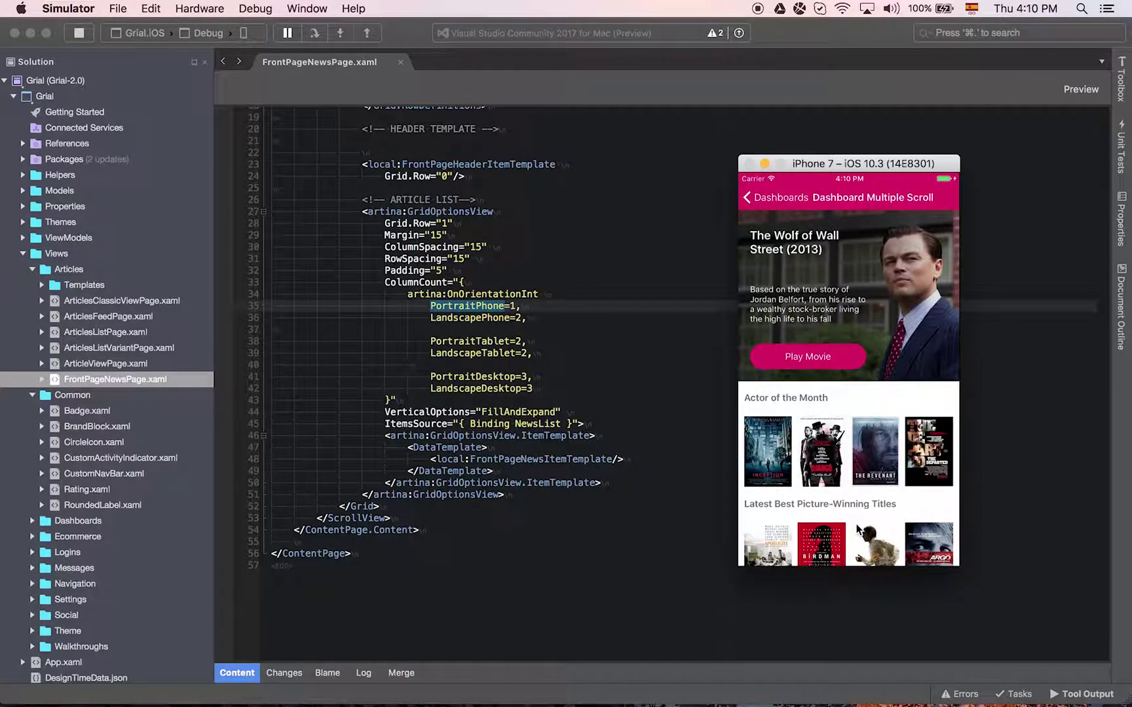
pyautogui.scroll(-5, 849, 443)
pyautogui.click(829, 436)
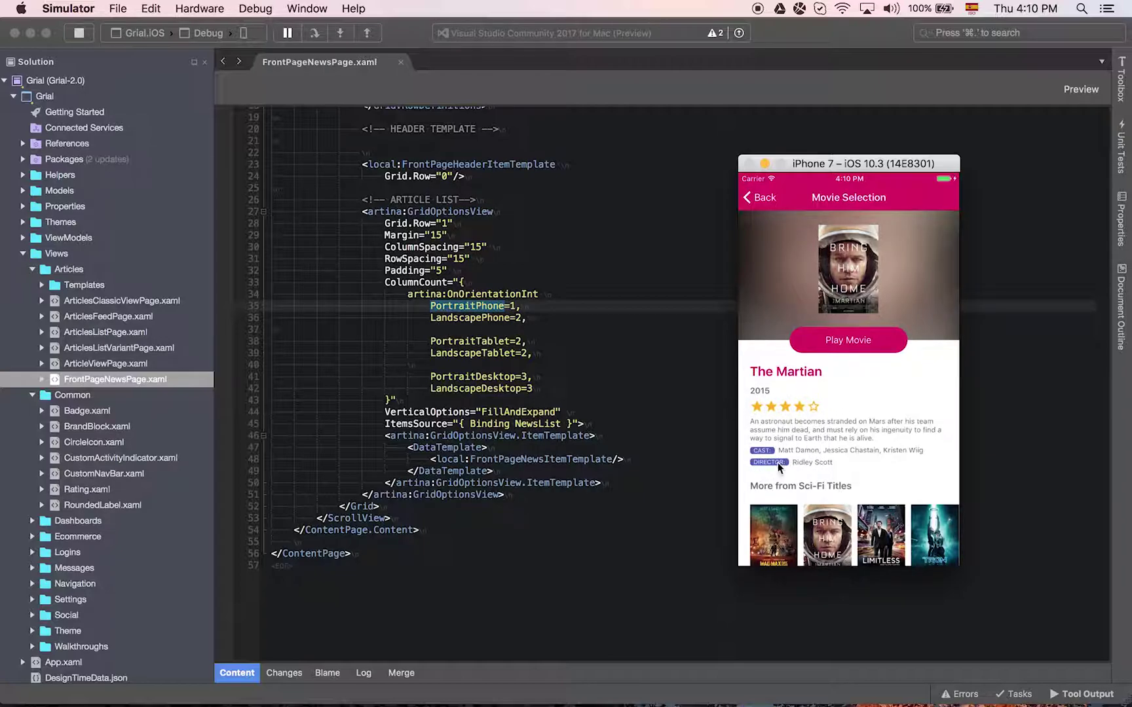
pyautogui.scroll(-2, 787, 323)
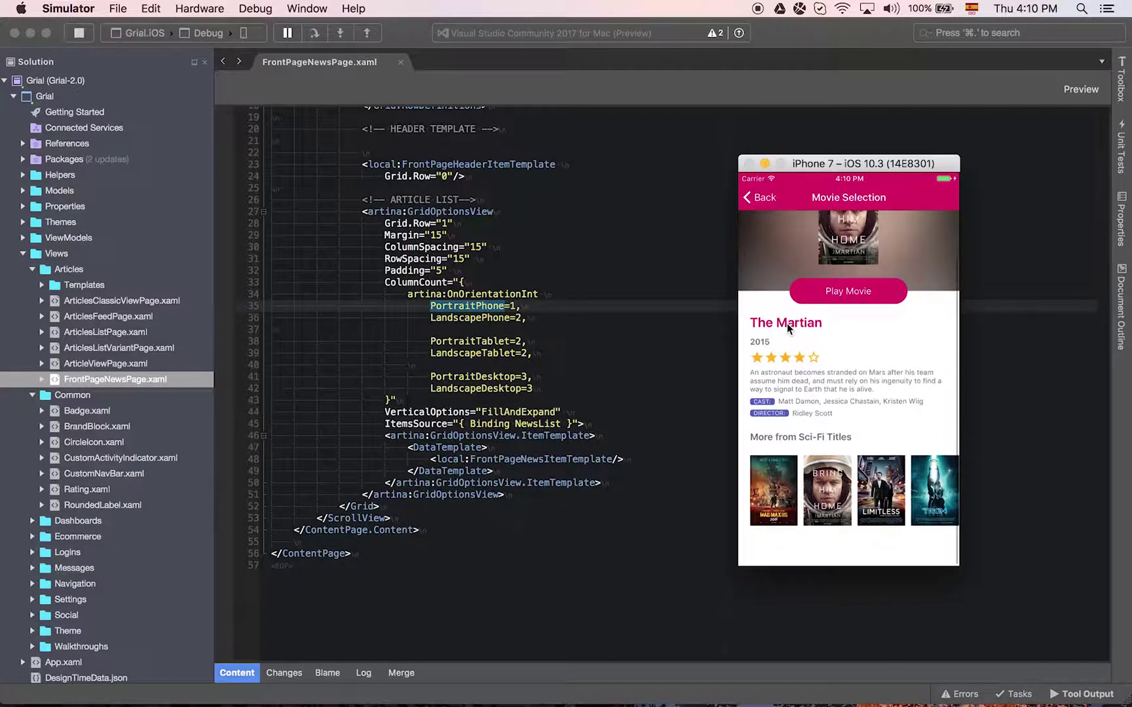
pyautogui.click(759, 199)
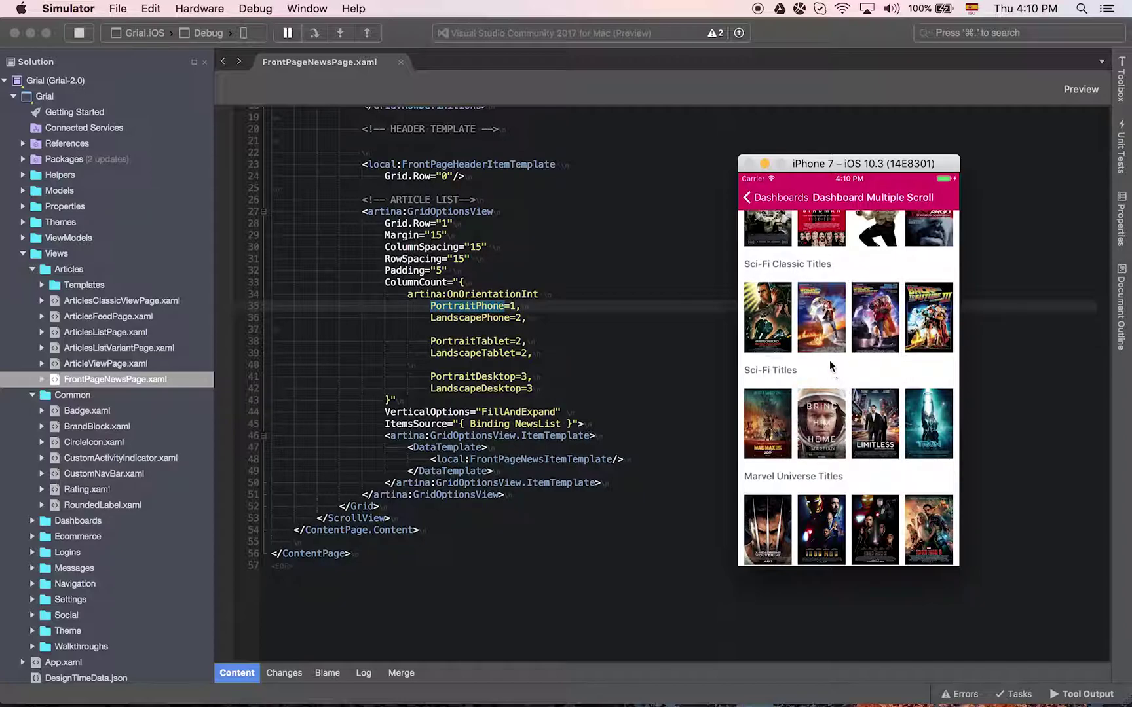
pyautogui.moveTo(829, 365); pyautogui.dragTo(825, 234)
pyautogui.click(784, 198)
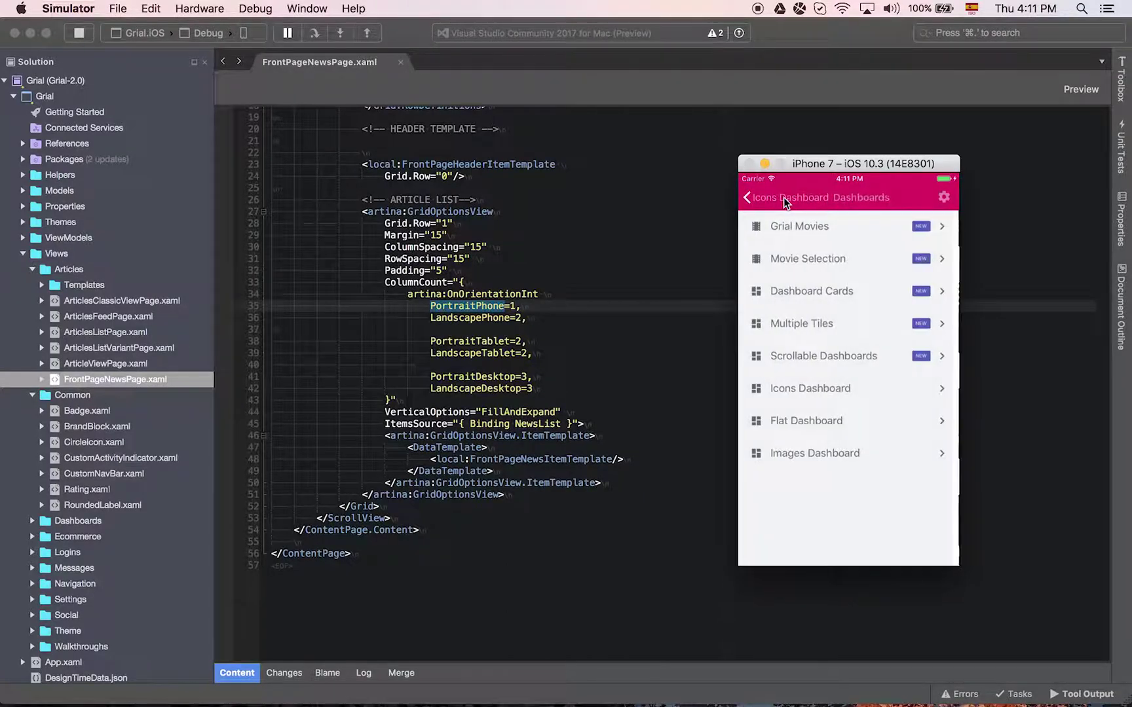
pyautogui.click(825, 293)
pyautogui.scroll(-3, 802, 379)
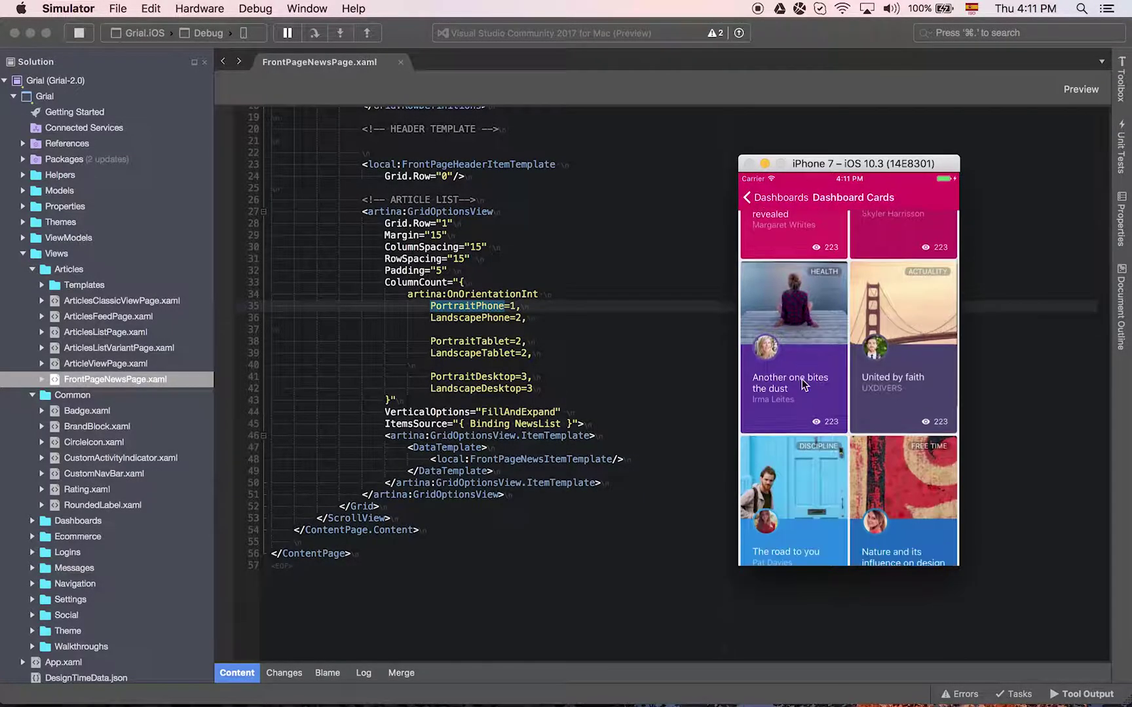
pyautogui.scroll(-5, 802, 379)
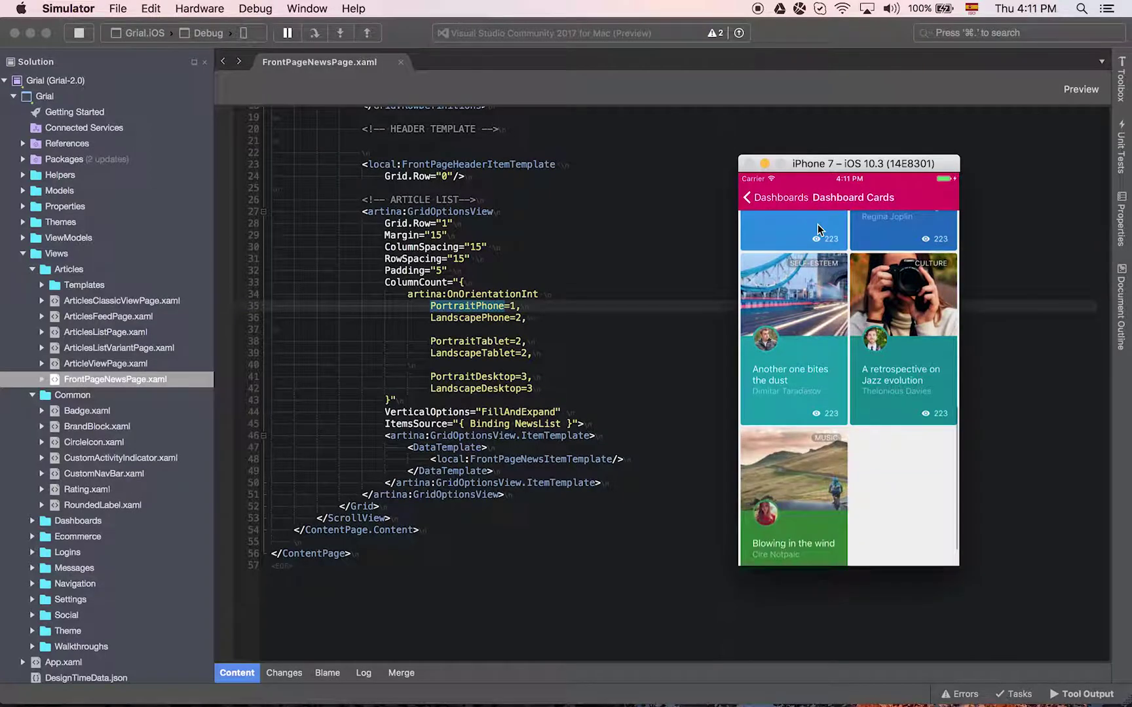
pyautogui.press('super+Left')
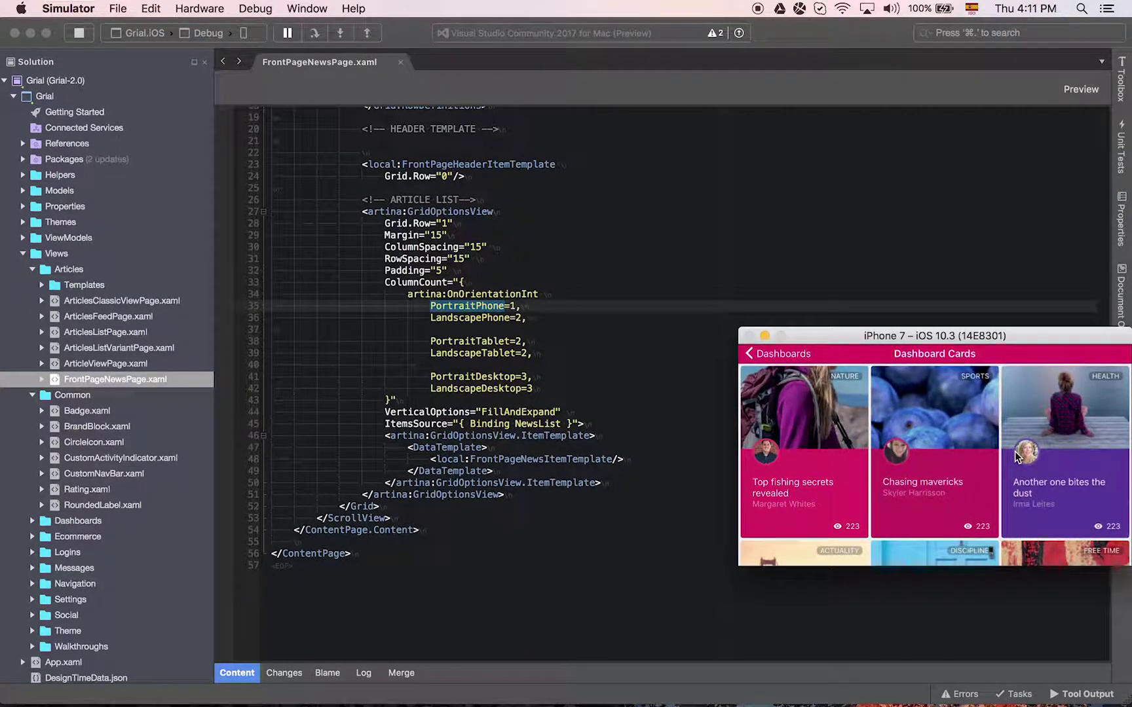
pyautogui.press('super+Right')
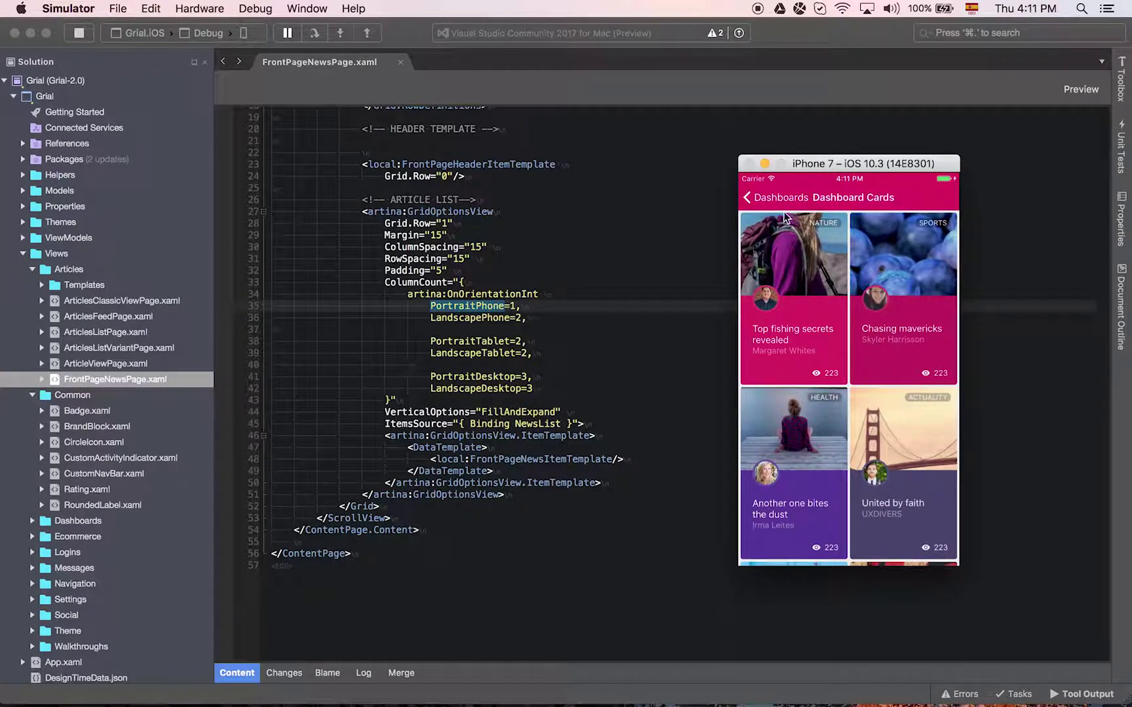
pyautogui.click(780, 202)
pyautogui.click(805, 330)
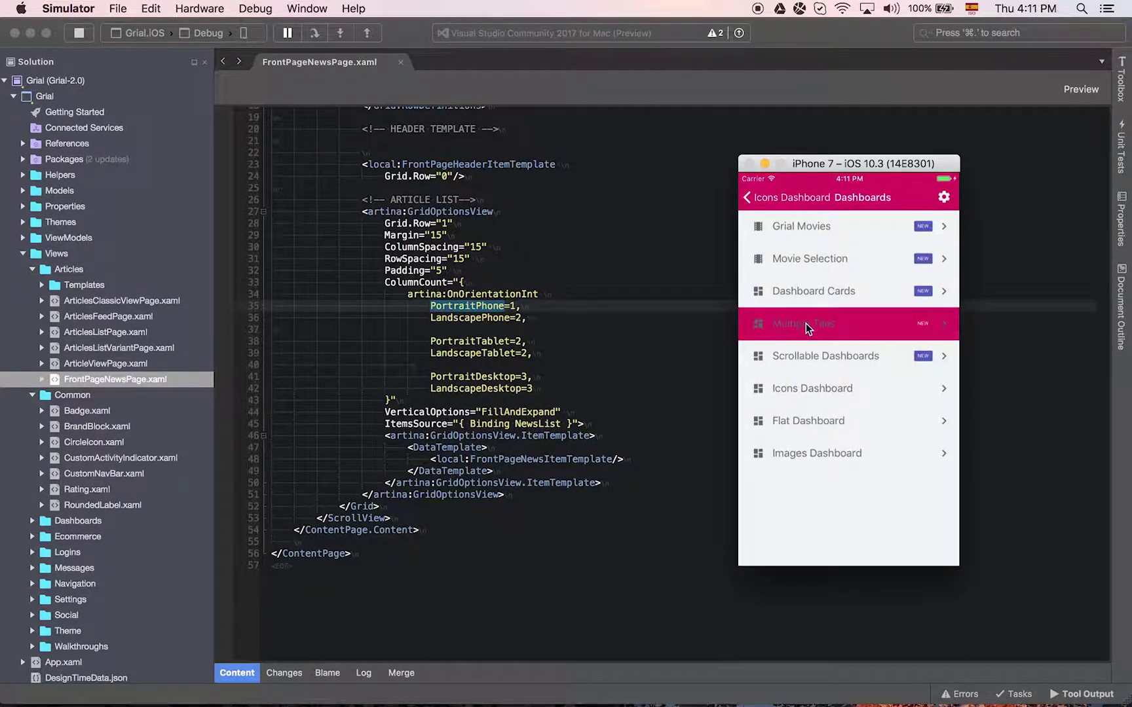
pyautogui.moveTo(847, 439); pyautogui.dragTo(820, 319)
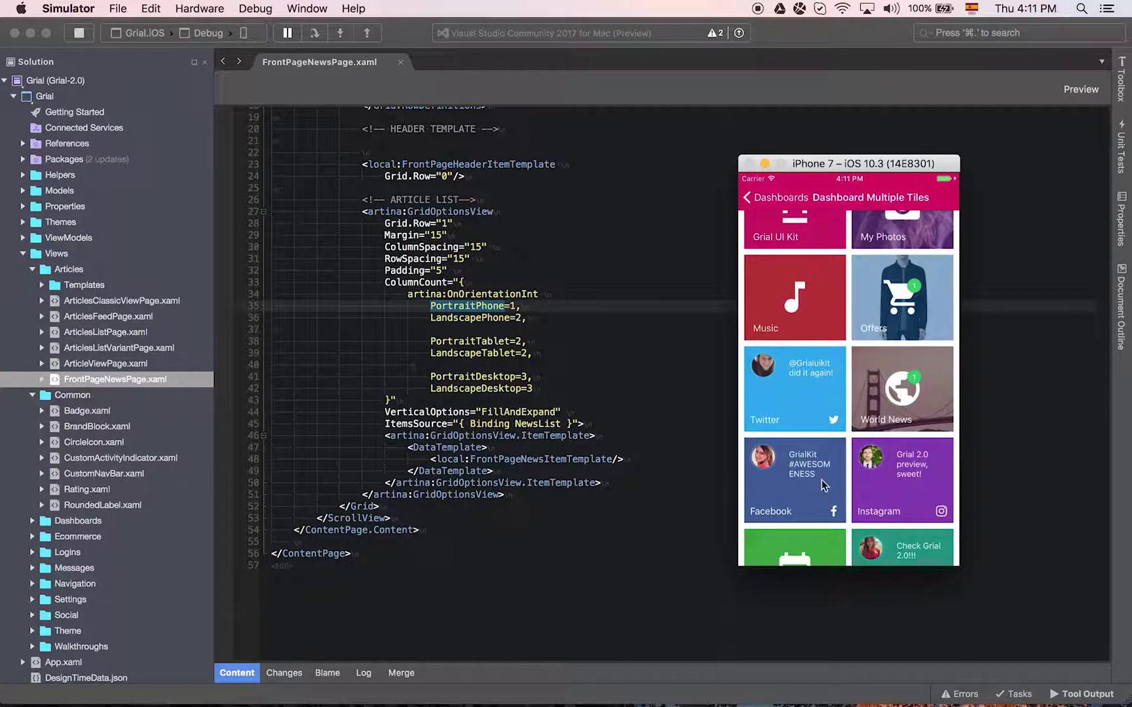
pyautogui.moveTo(826, 486)
pyautogui.mouseDown()
pyautogui.moveTo(837, 207)
pyautogui.moveTo(823, 451)
pyautogui.mouseUp()
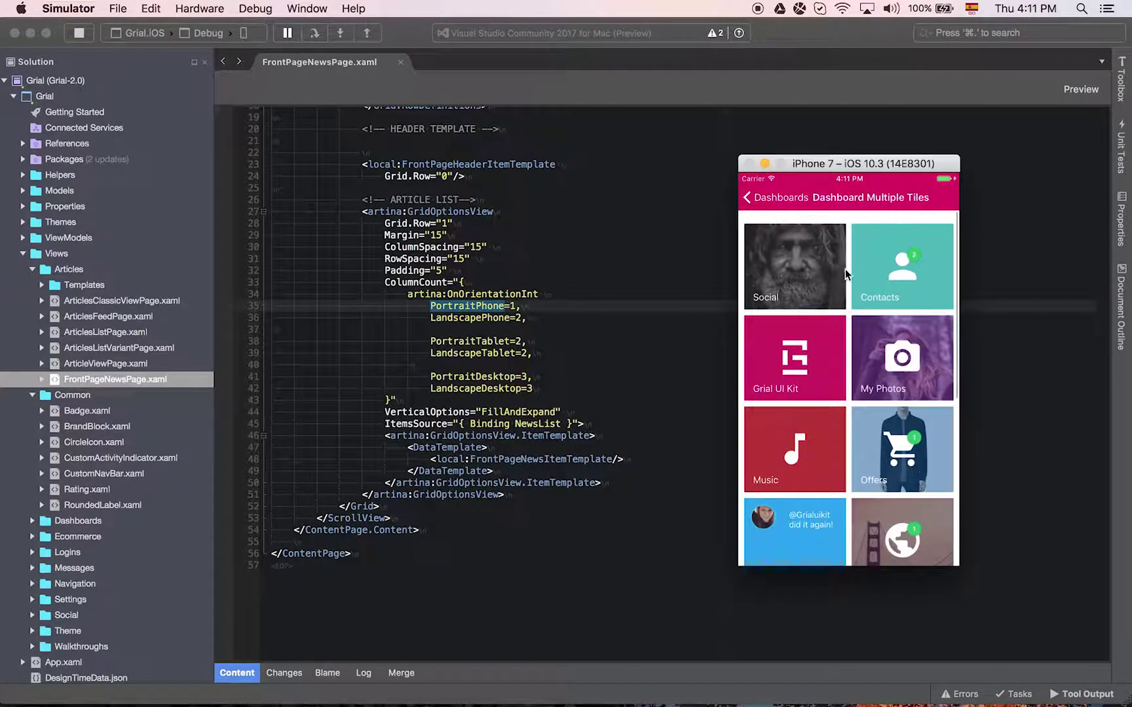
pyautogui.click(771, 201)
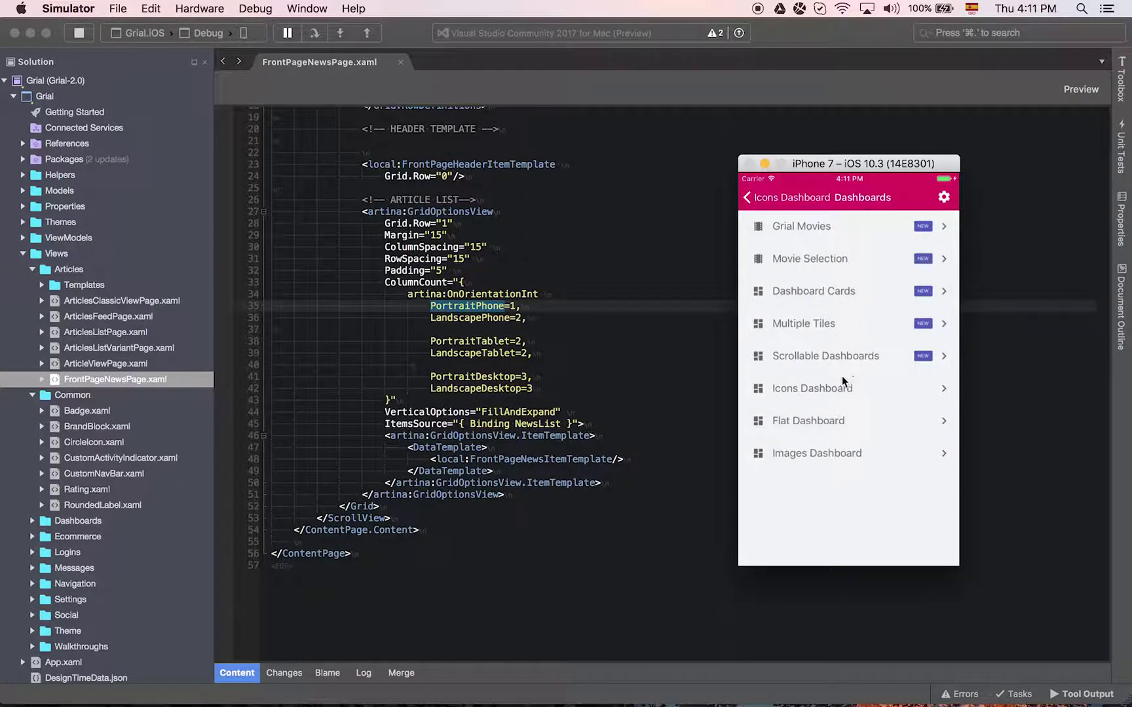
pyautogui.click(814, 357)
pyautogui.moveTo(893, 420); pyautogui.dragTo(748, 385)
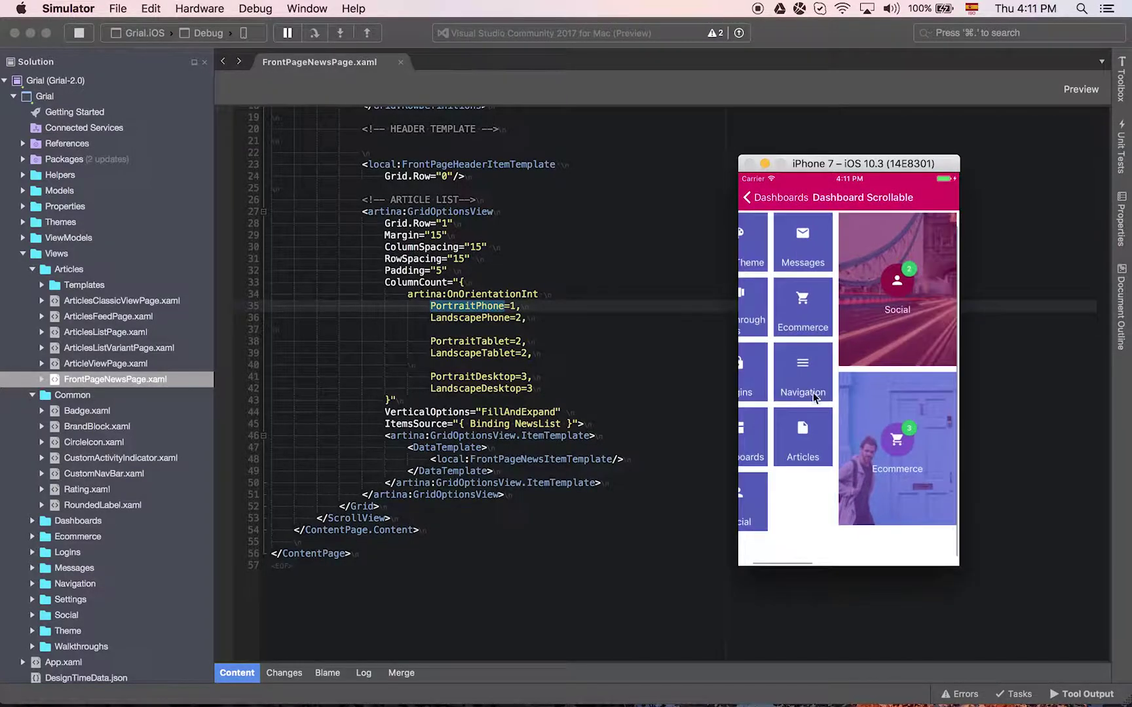
pyautogui.moveTo(892, 280); pyautogui.dragTo(784, 356)
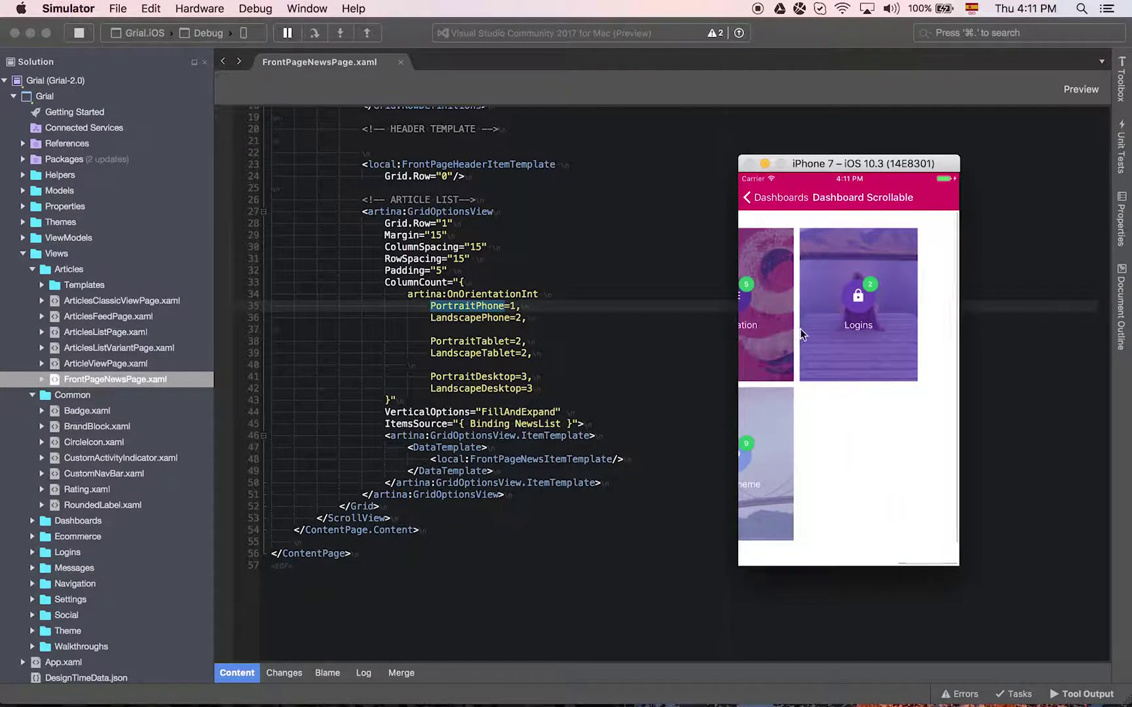
pyautogui.hscroll(-3, 928, 315)
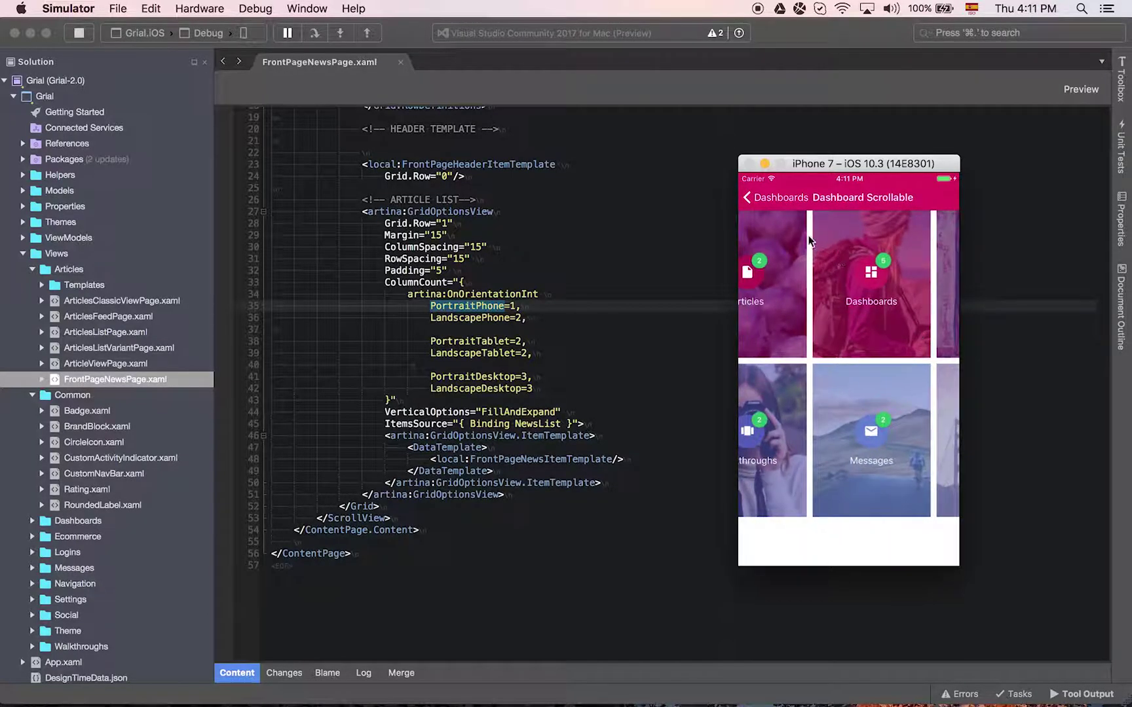
pyautogui.click(772, 203)
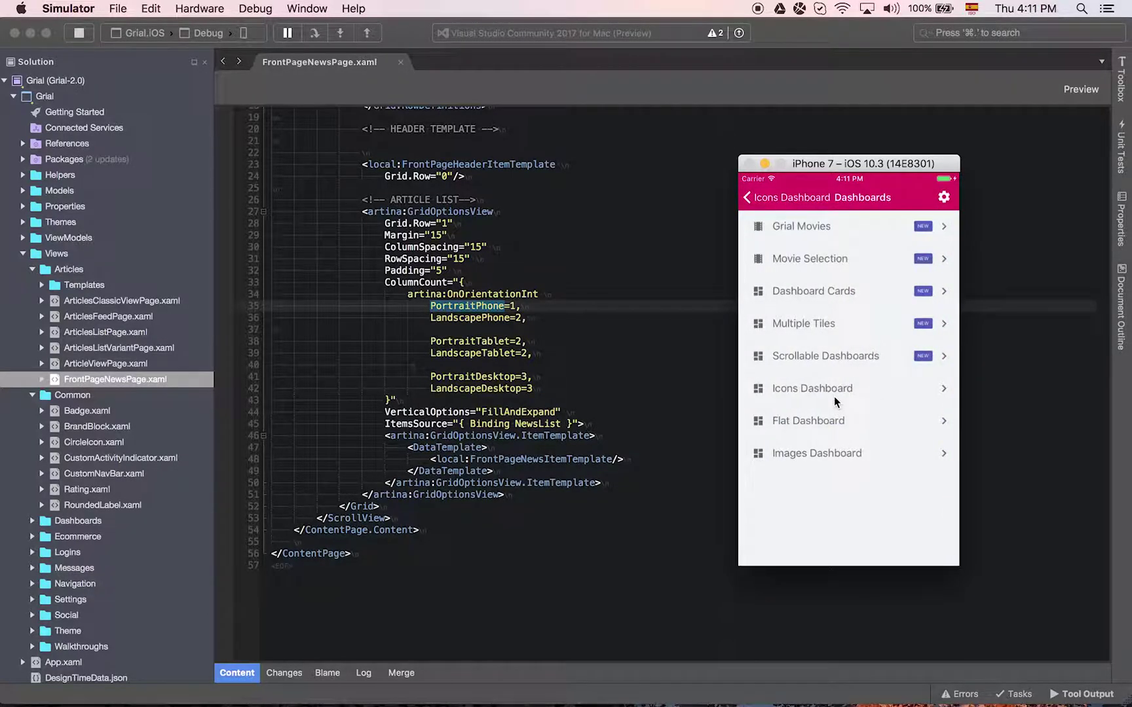
# View the Icons Dashboard, then preview the Flat and Images dashboards from Dashboards
pyautogui.click(840, 388)
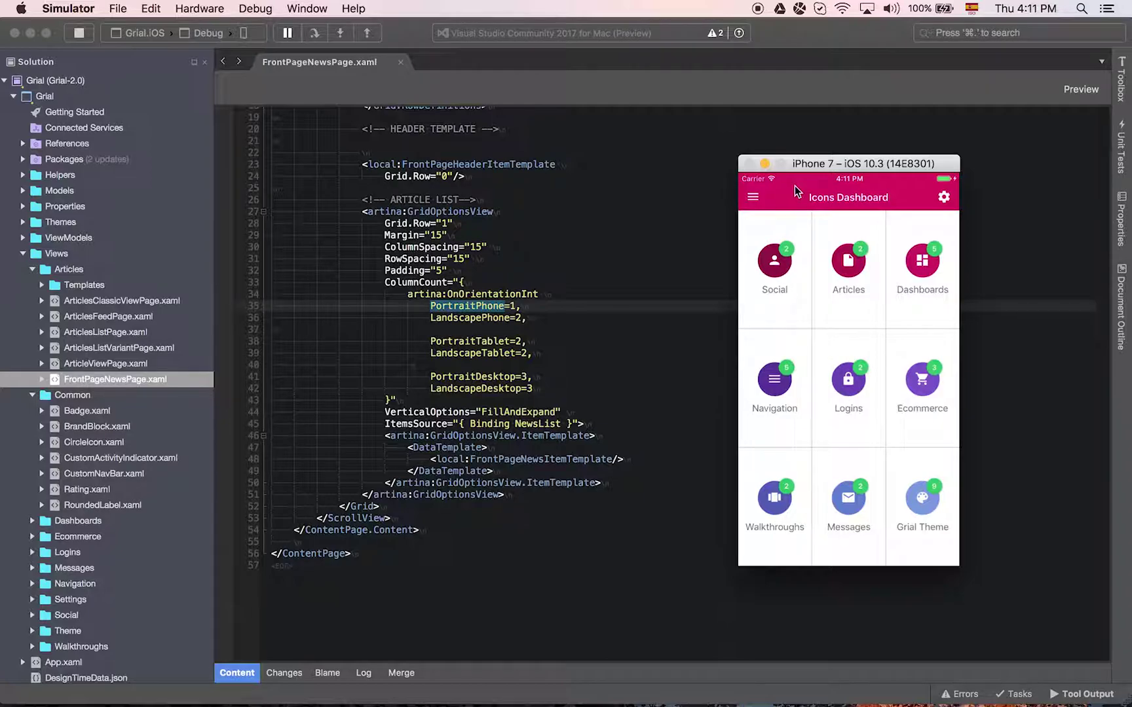
pyautogui.click(938, 269)
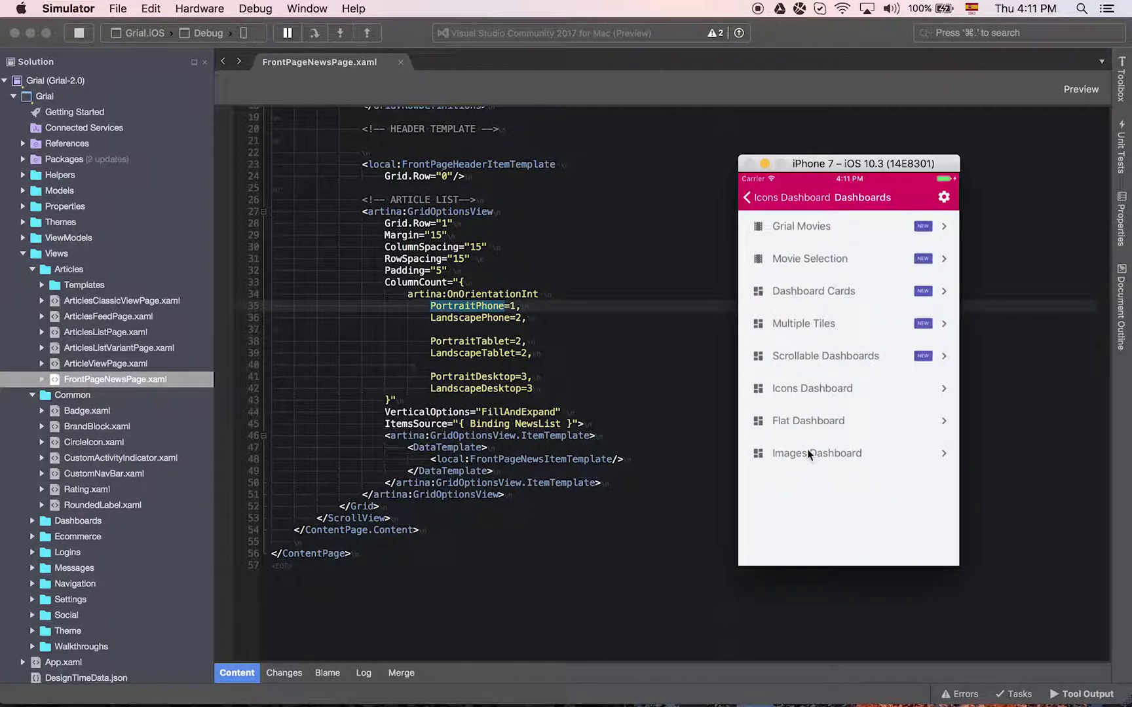
pyautogui.click(808, 424)
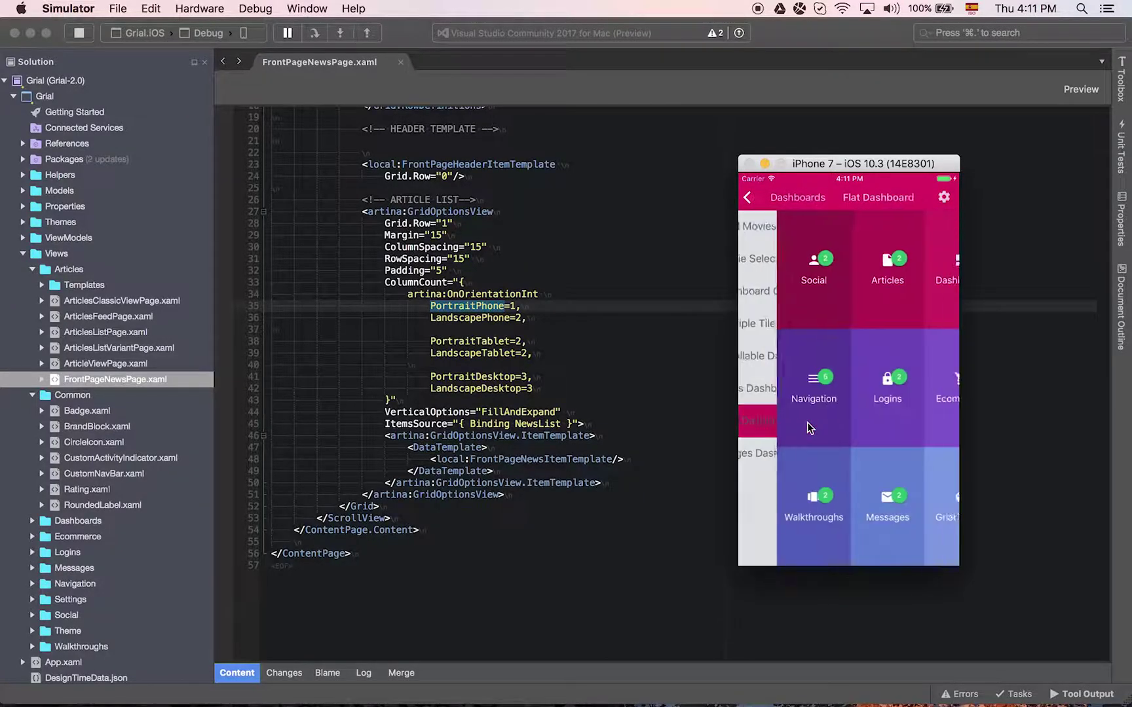
pyautogui.click(778, 202)
pyautogui.click(827, 454)
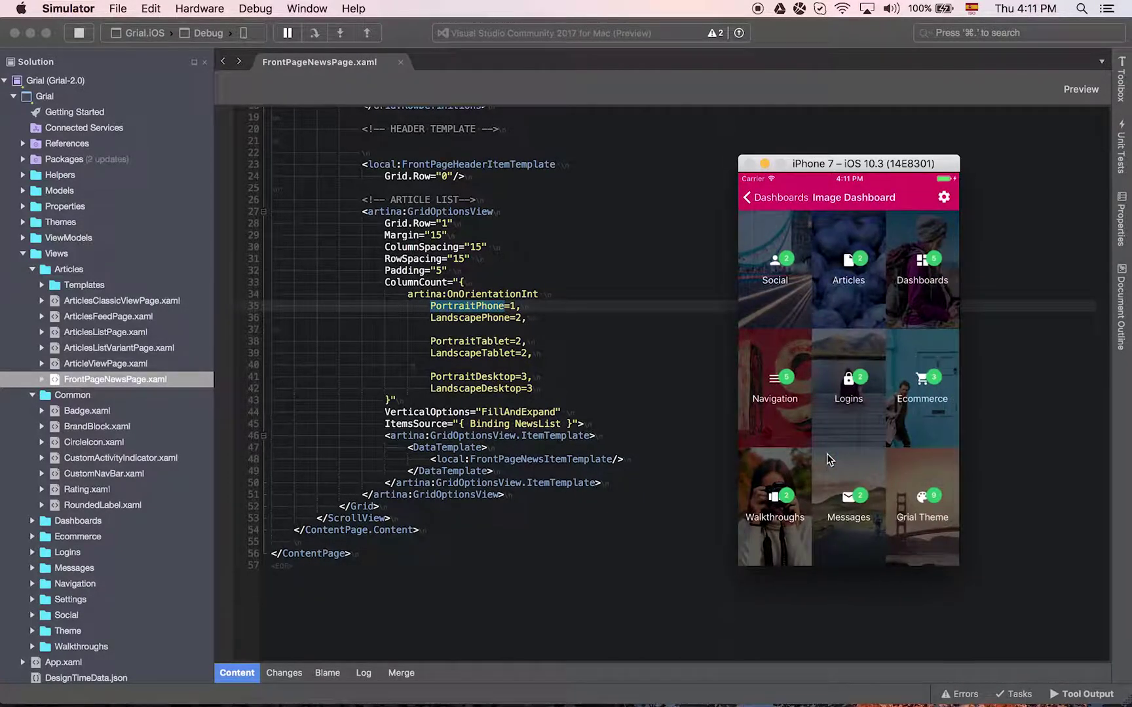
pyautogui.click(784, 196)
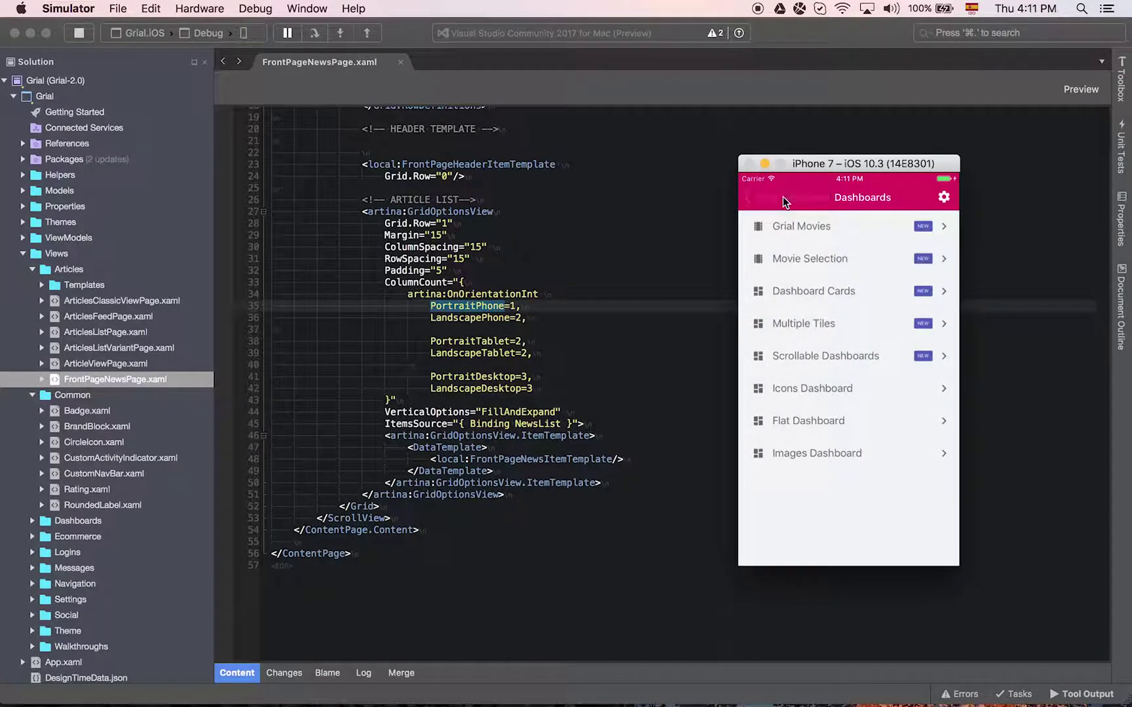